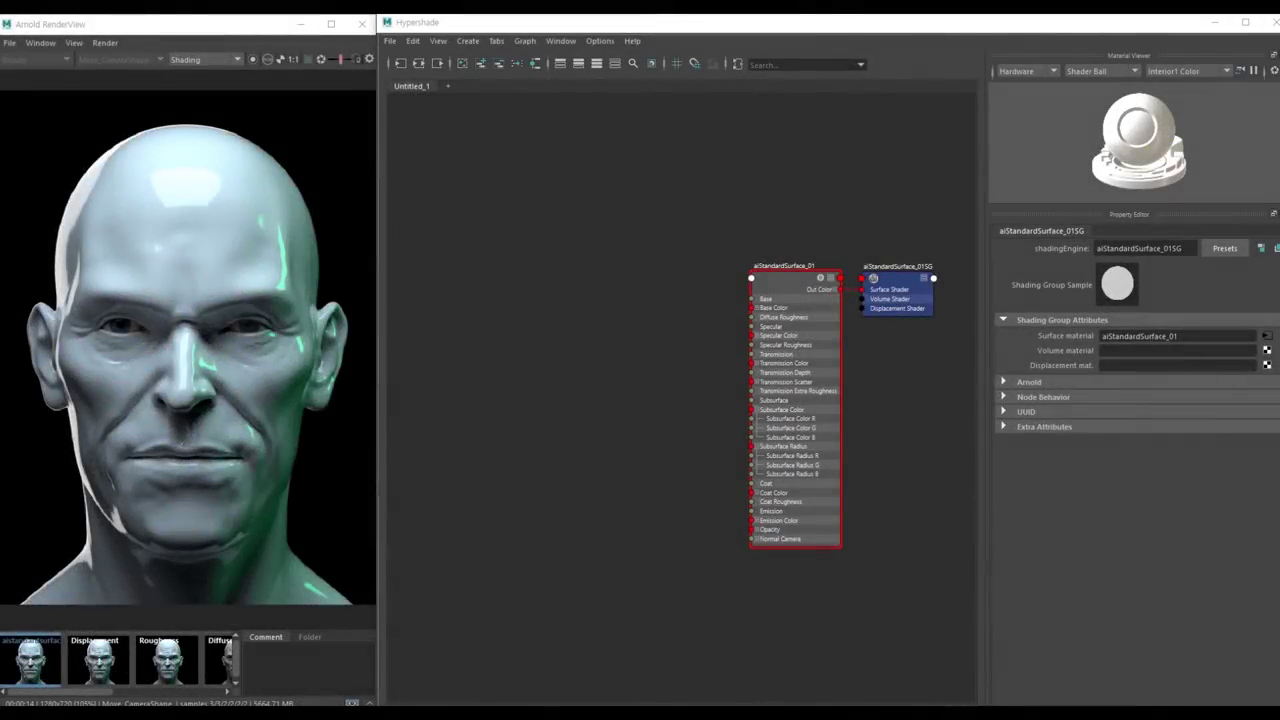
# Add a displacement shader driven by a new file texture (file58) to the shading group
pyautogui.click(1267, 365)
pyautogui.click(557, 371)
pyautogui.click(1267, 365)
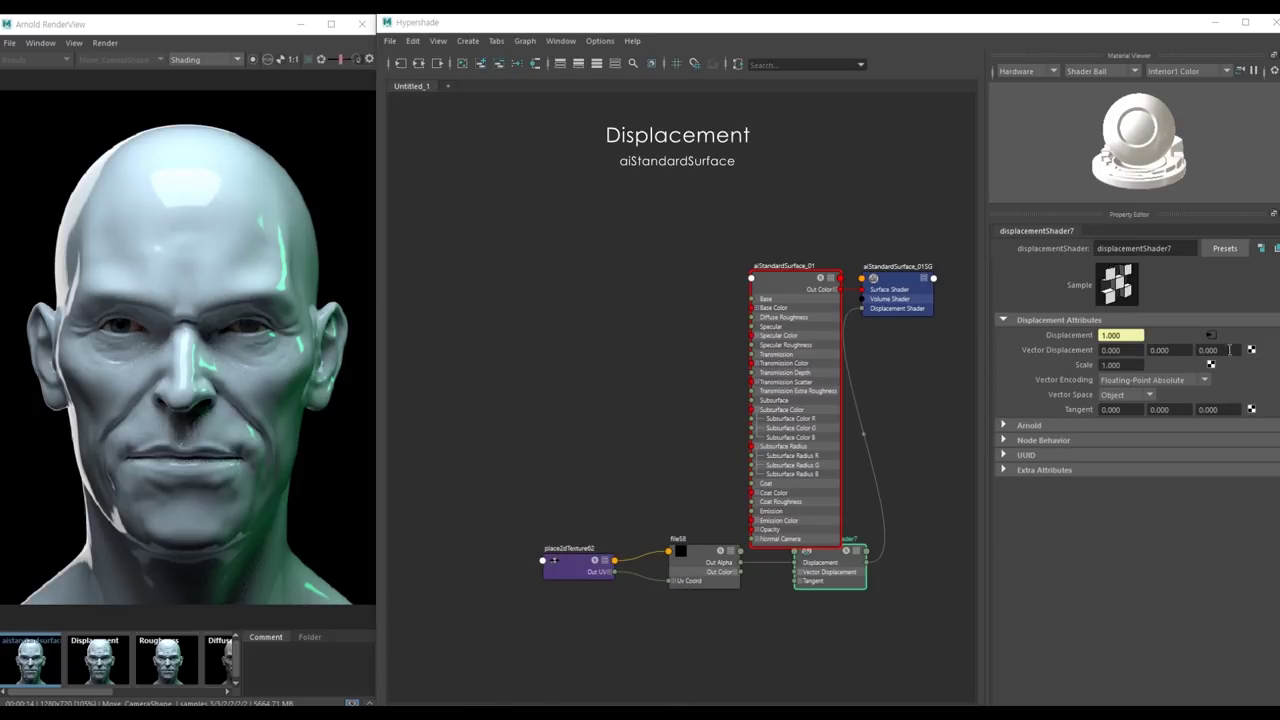
pyautogui.click(1266, 338)
pyautogui.click(1272, 342)
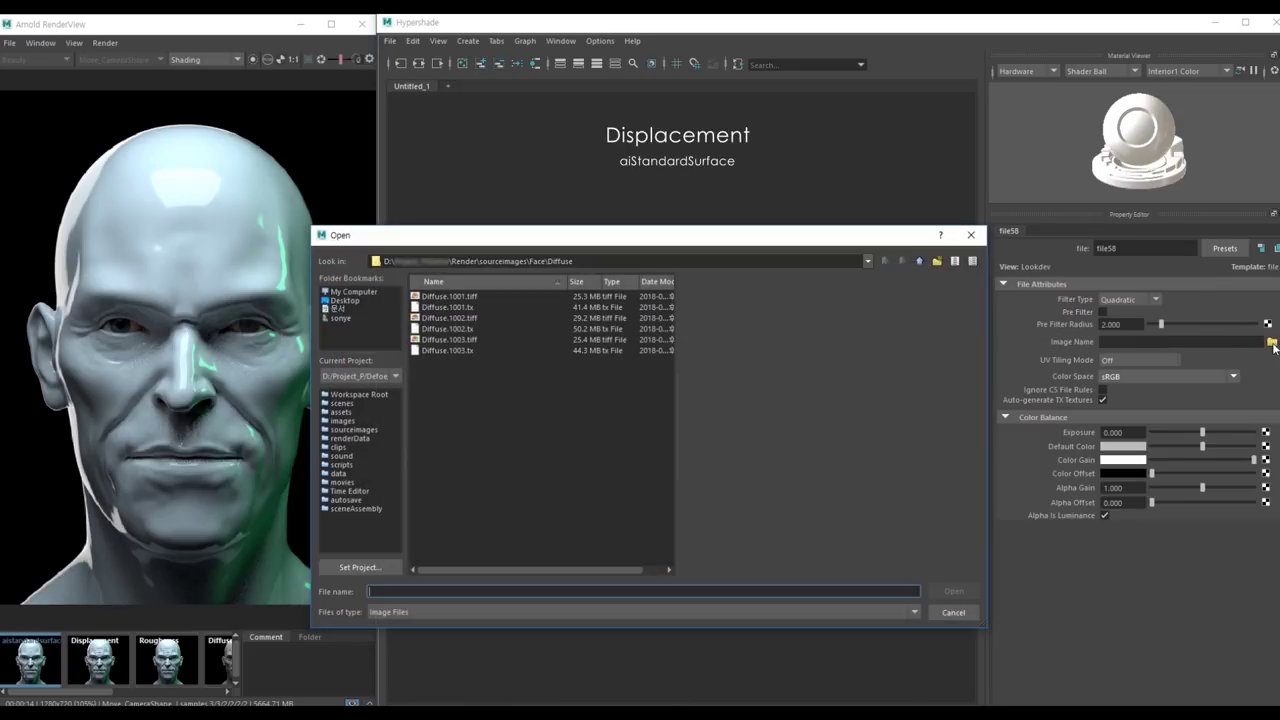
# Load Displacement_2.1001.exr into file58 with UV tiling set to UDIM (Mari)
pyautogui.doubleClick(589, 259)
pyautogui.press('BackSpace')
pyautogui.press('Return')
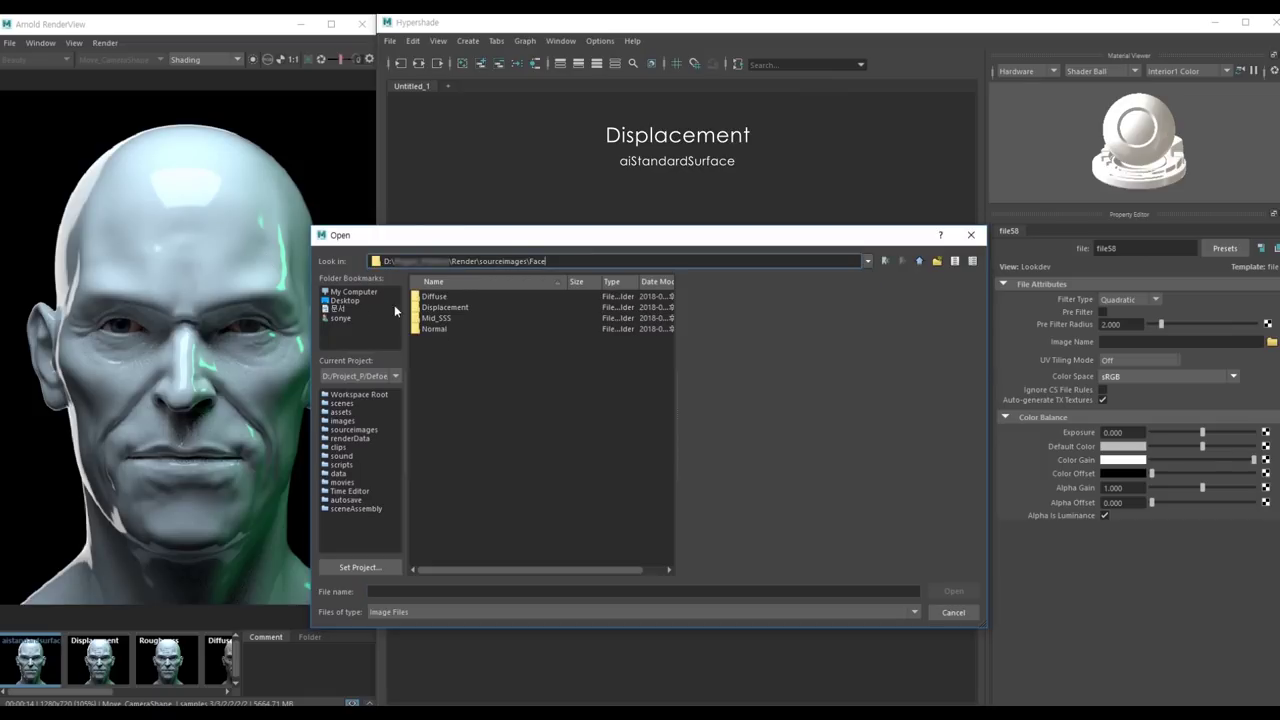
pyautogui.doubleClick(440, 308)
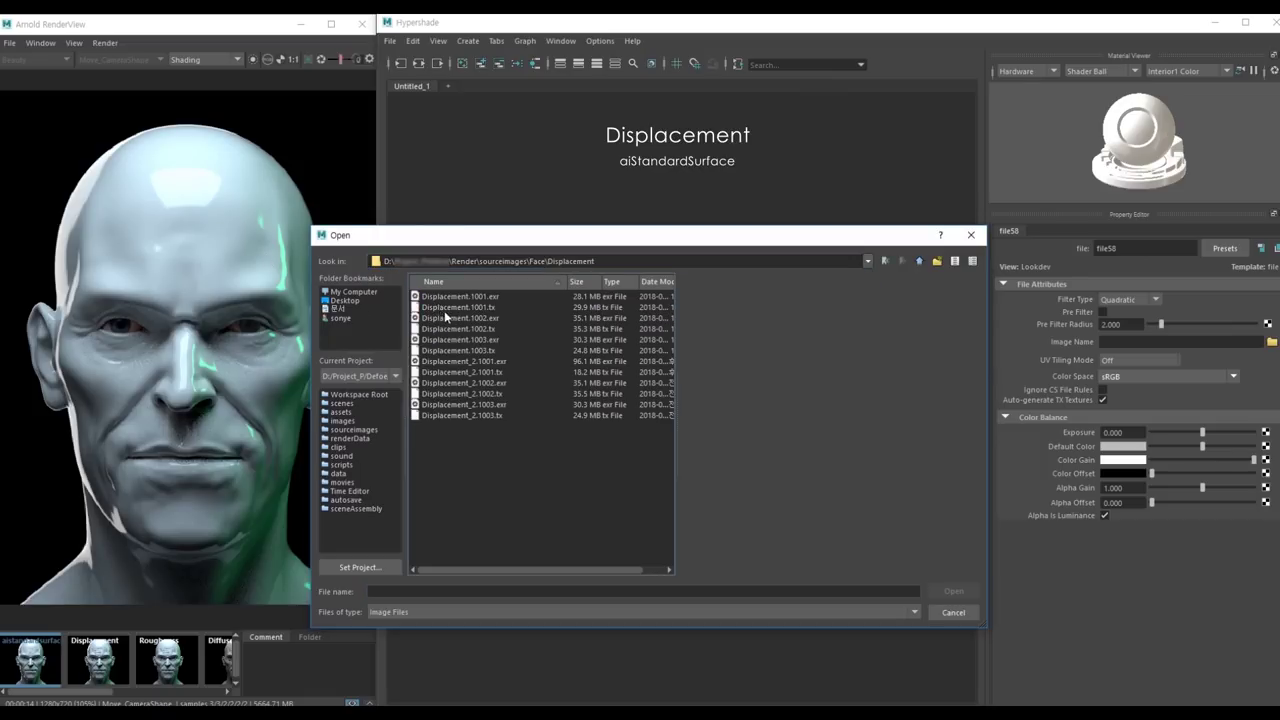
pyautogui.click(484, 362)
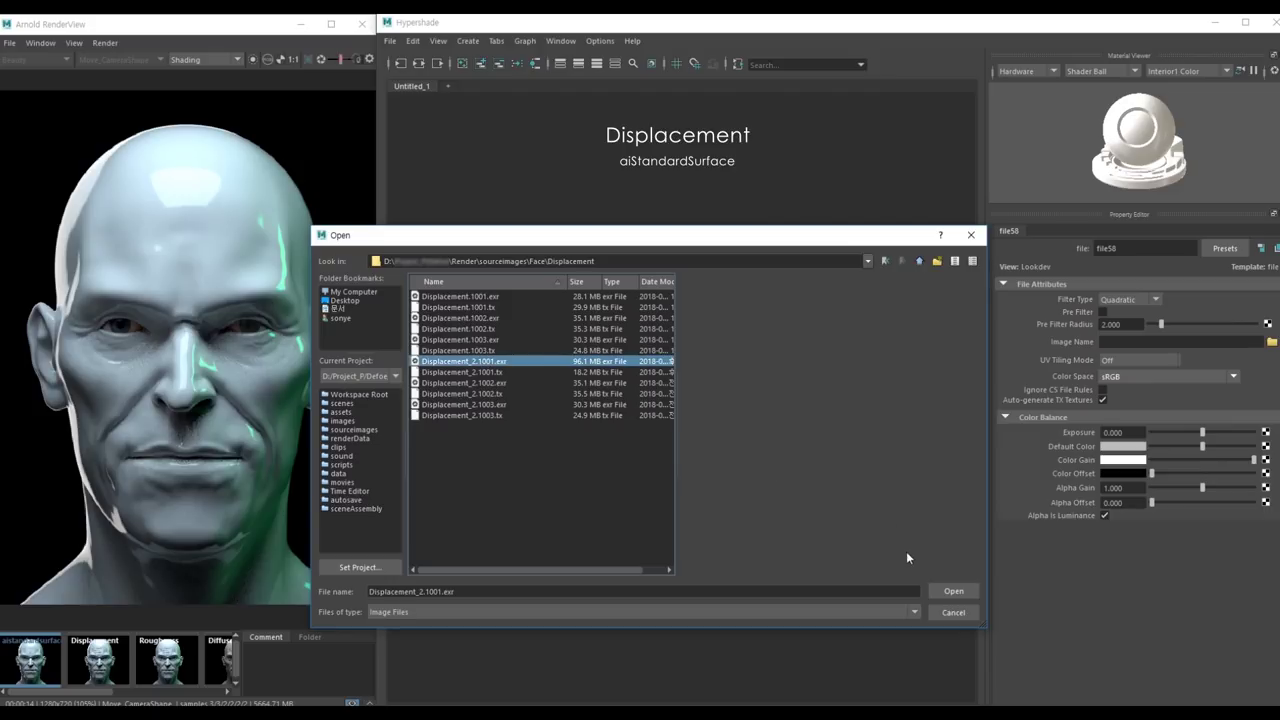
pyautogui.click(950, 593)
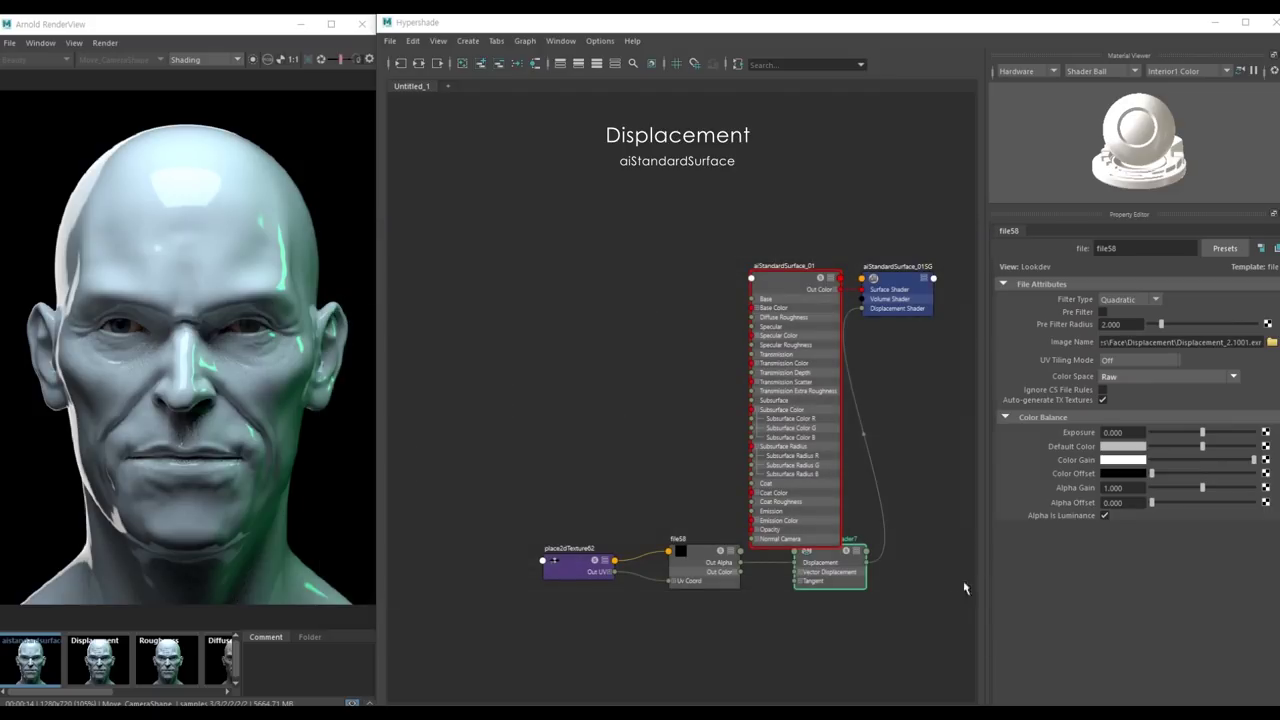
pyautogui.click(1130, 362)
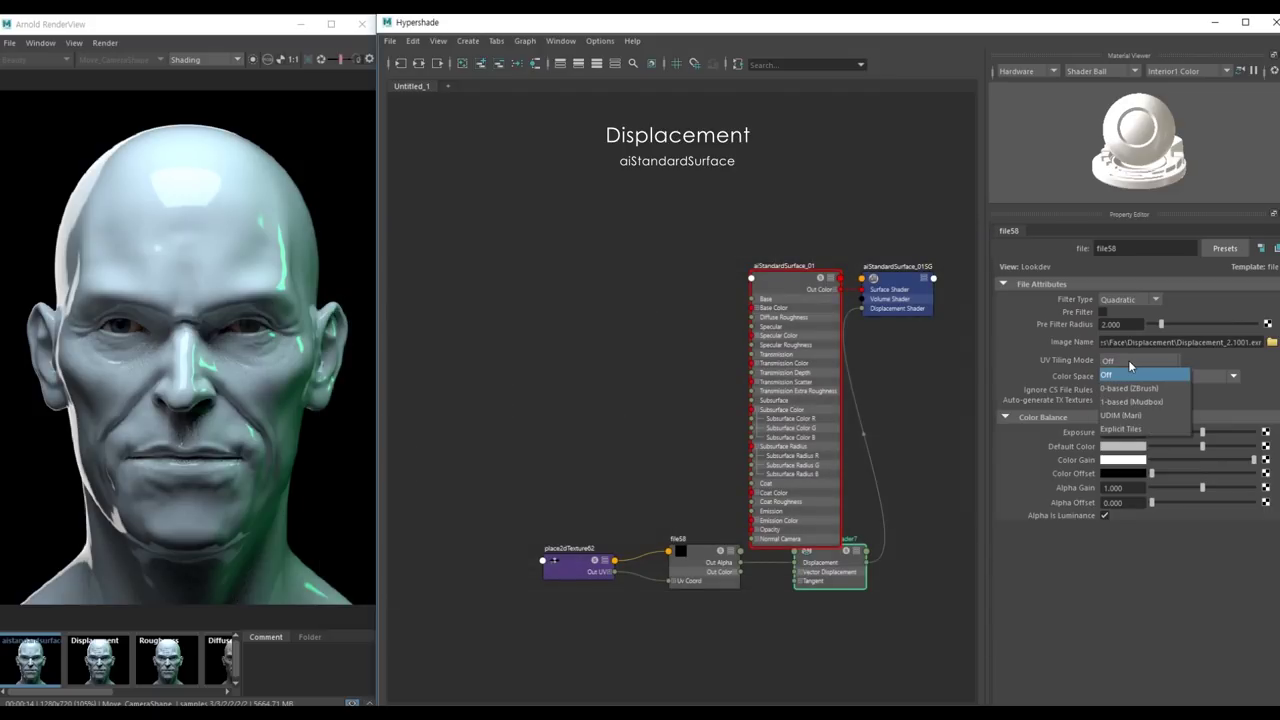
pyautogui.click(1128, 415)
# Tidy the displacement nodes and compare the Displacement render with the earlier smooth one
pyautogui.moveTo(887, 643); pyautogui.dragTo(531, 569)
pyautogui.moveTo(700, 571); pyautogui.dragTo(687, 621)
pyautogui.click(642, 550)
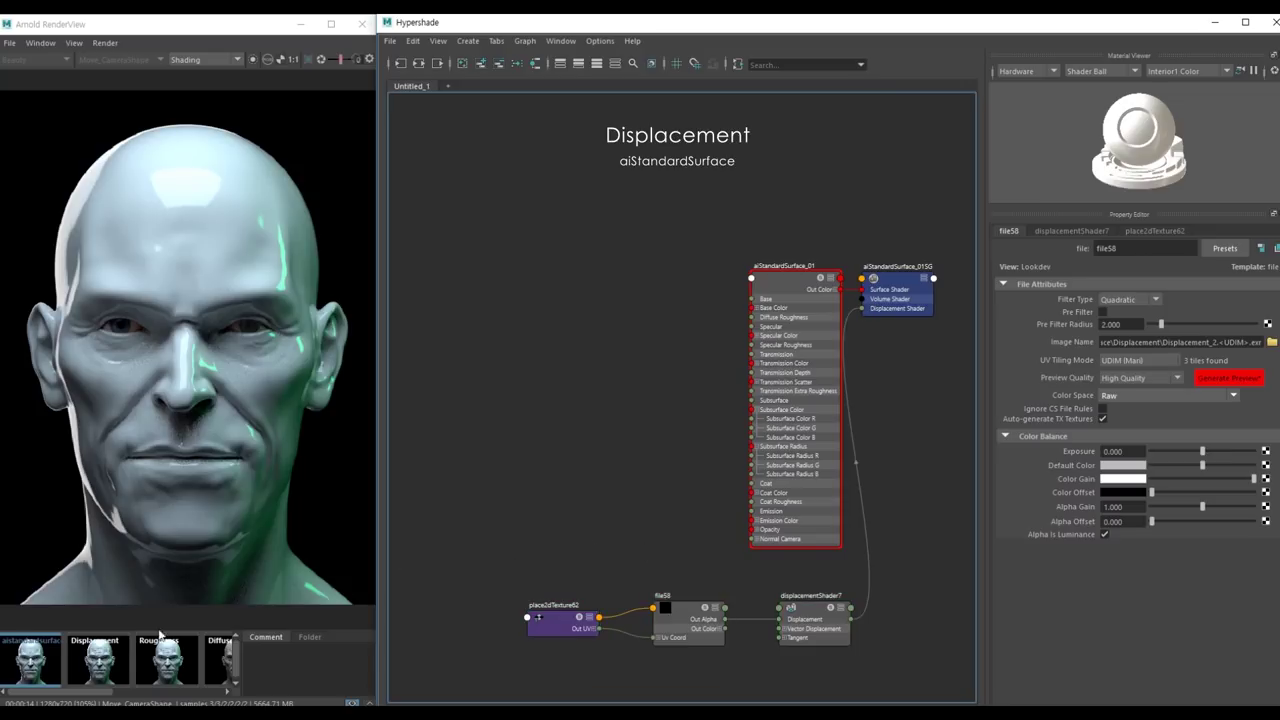
pyautogui.click(103, 670)
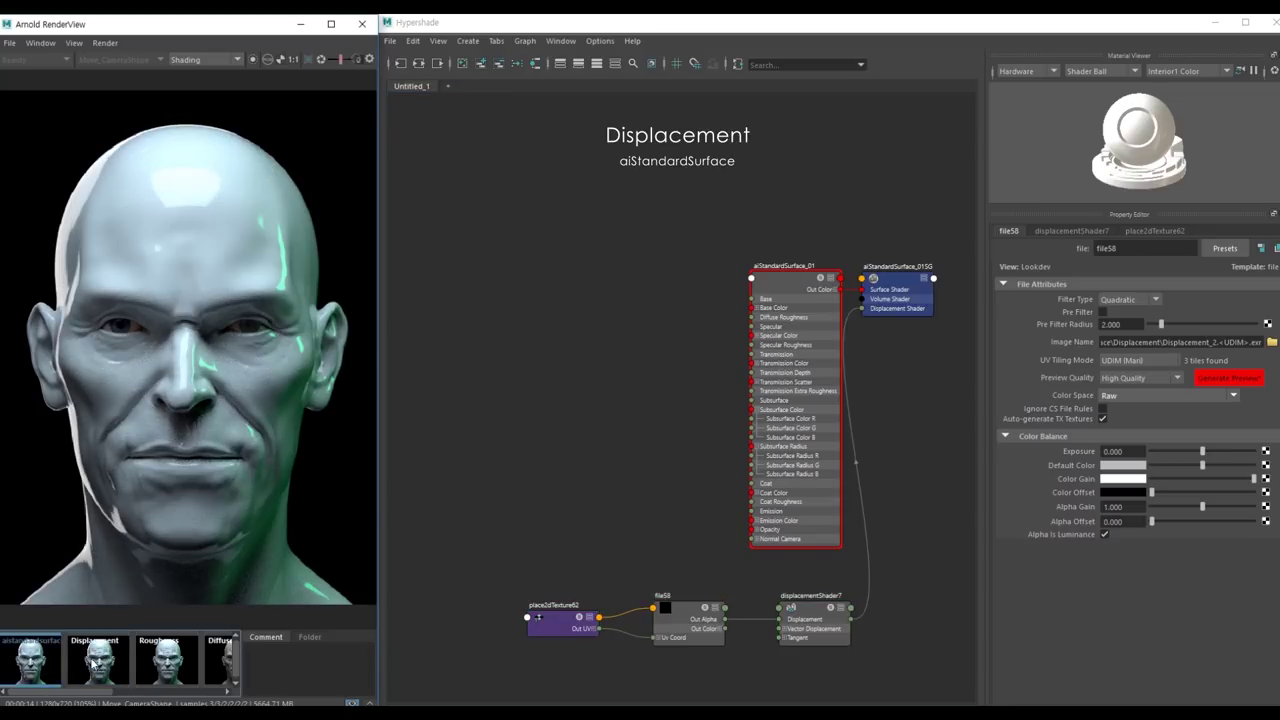
pyautogui.click(31, 660)
pyautogui.click(100, 660)
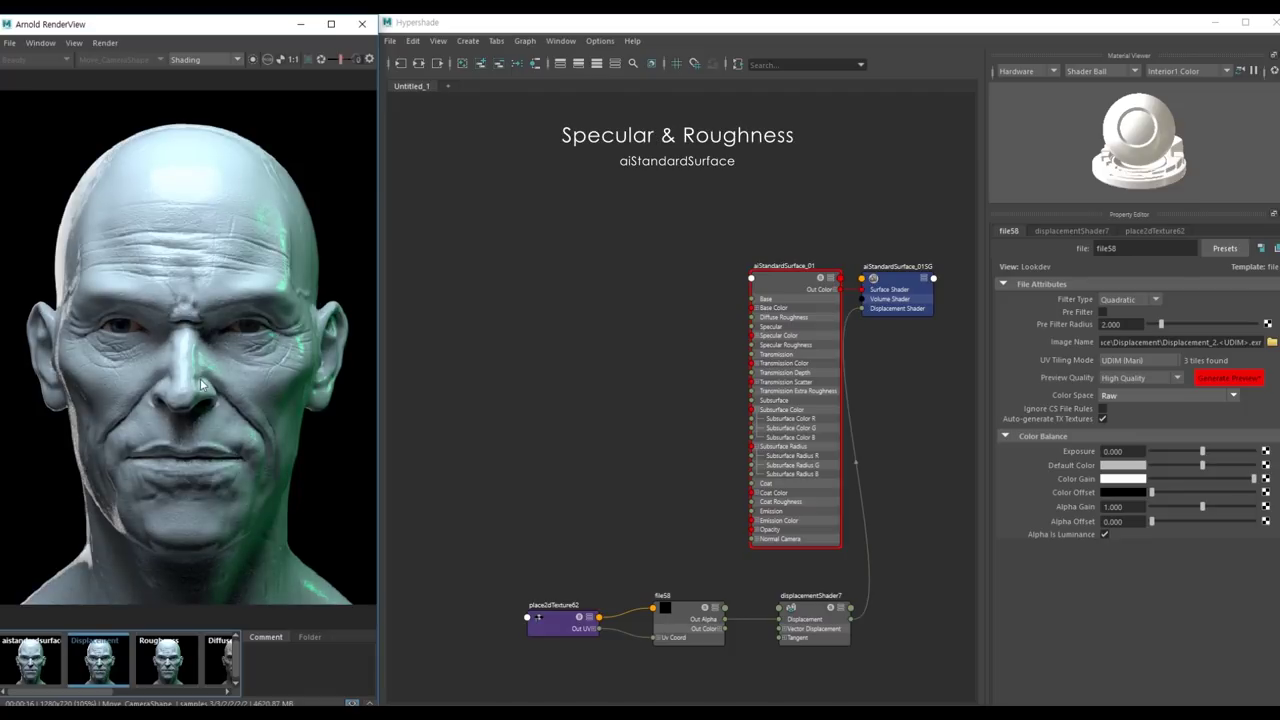
# Set aiStandardSurface_01's Specular Weight and Specular Roughness to 0.5
pyautogui.click(813, 334)
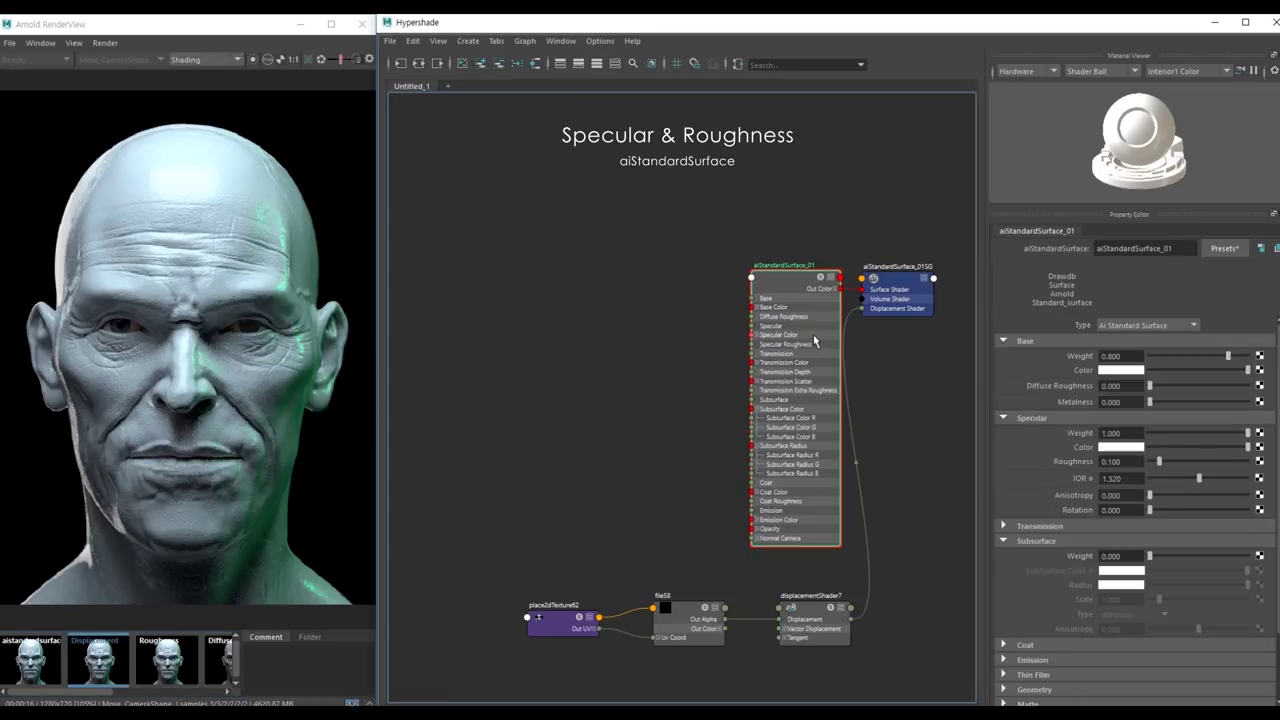
pyautogui.click(1125, 433)
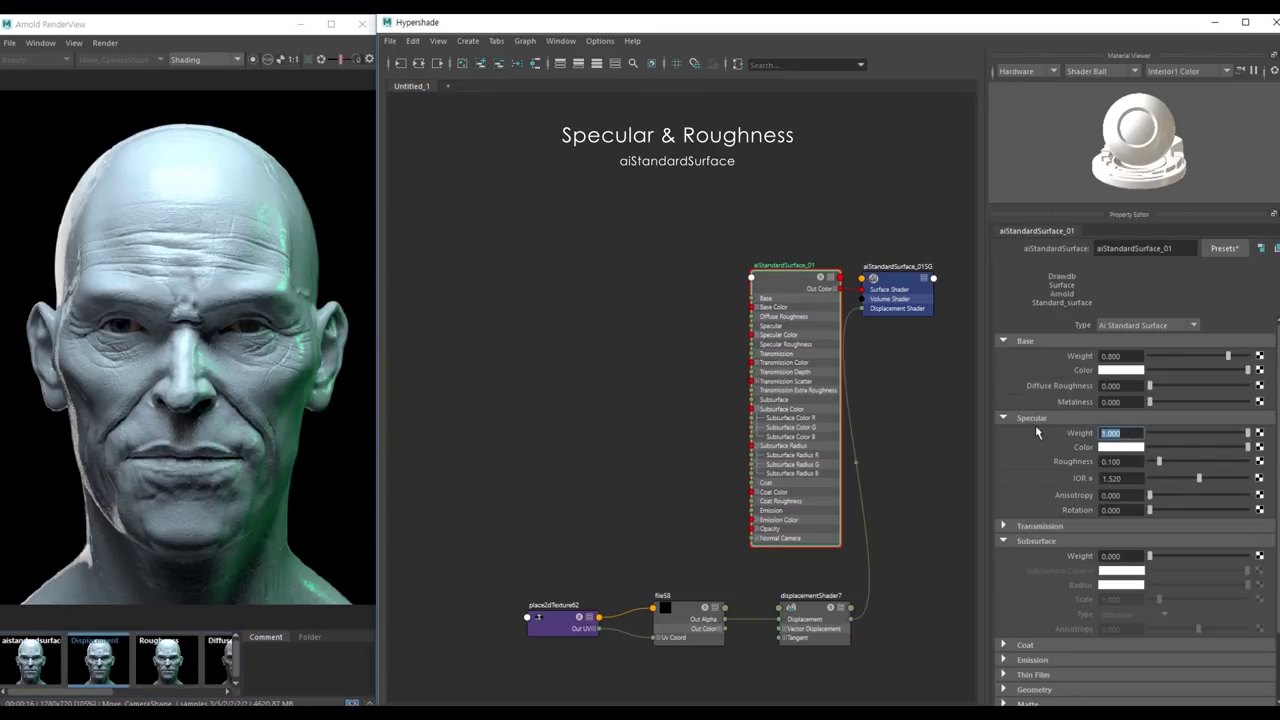
pyautogui.write('.5')
pyautogui.press('Return')
pyautogui.press('Tab')
pyautogui.write('.5')
pyautogui.press('Return')
# Compare the Roughness snapshot render against the Displacement snapshot
pyautogui.click(168, 676)
pyautogui.click(98, 665)
pyautogui.click(170, 676)
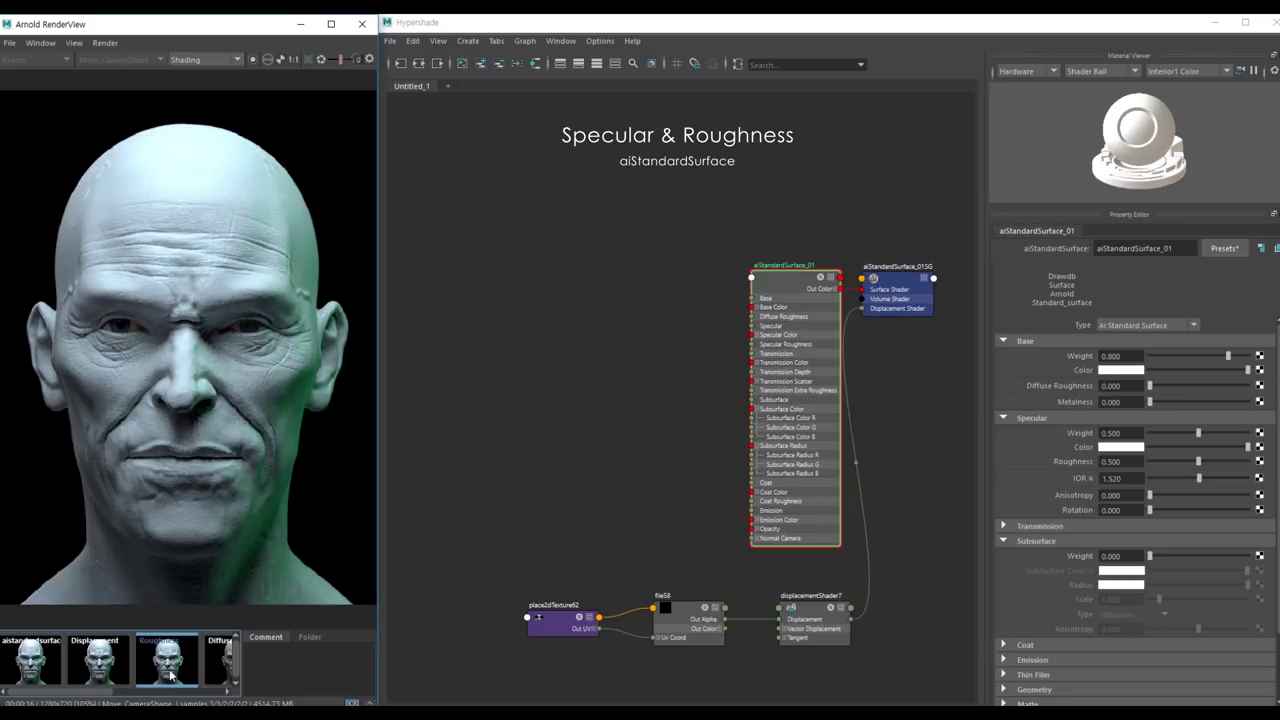
pyautogui.press('Left')
pyautogui.press('Right')
pyautogui.press('Left')
pyautogui.press('Right')
# Set the shader's Base Weight to 1.0
pyautogui.scroll(-2, 145, 683)
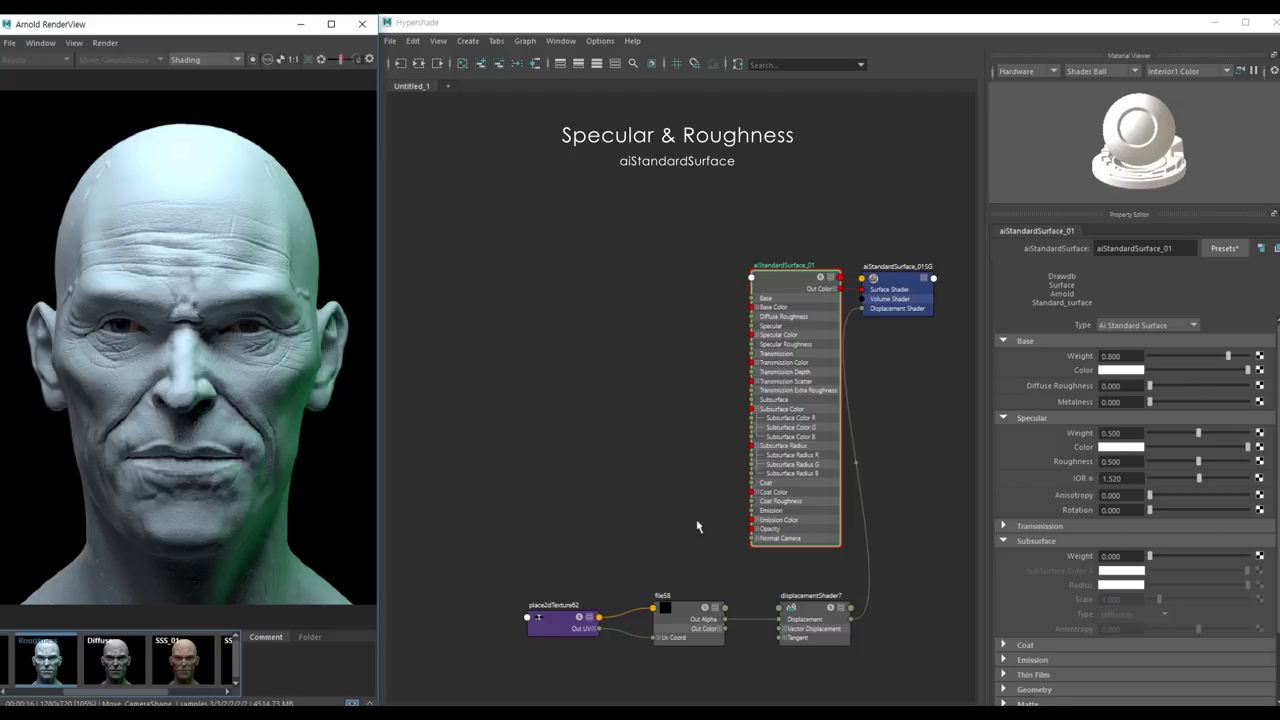
pyautogui.doubleClick(1110, 356)
pyautogui.write('1')
pyautogui.press('Return')
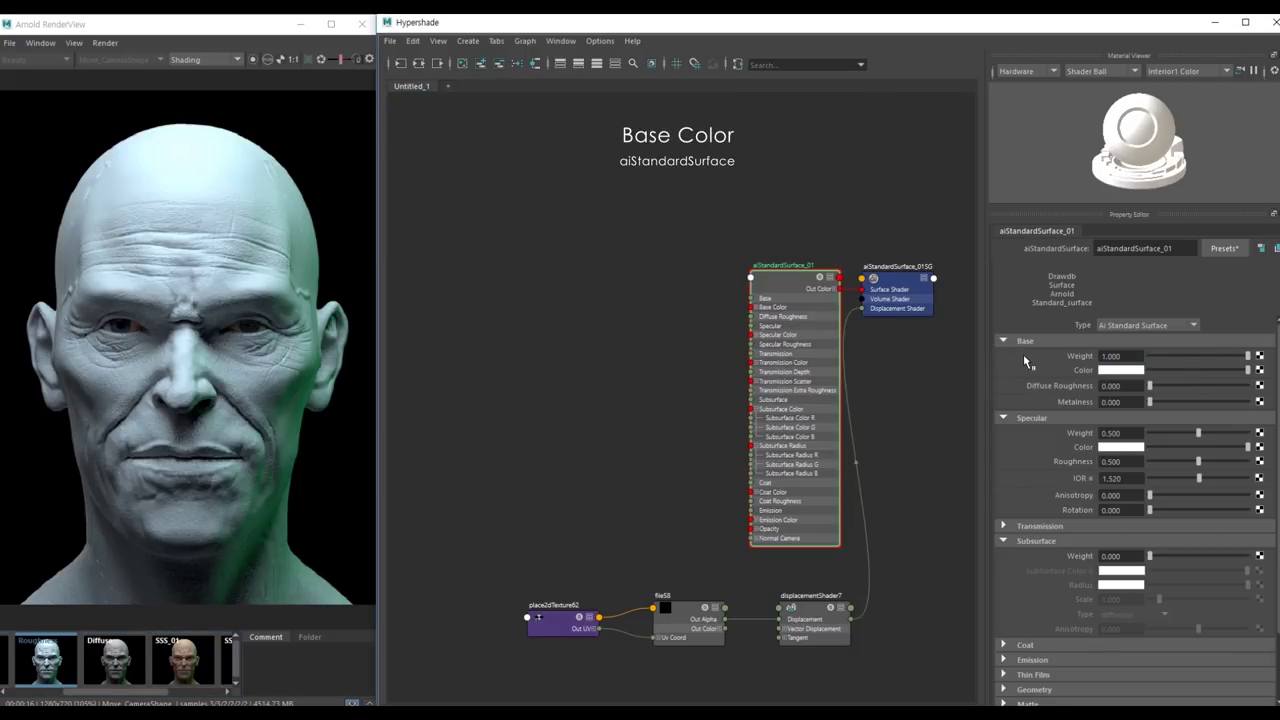
# Connect a file texture (file59) loading Diffuse.1001.tiff to Base Color with UDIM (Mari) tiling
pyautogui.click(1260, 372)
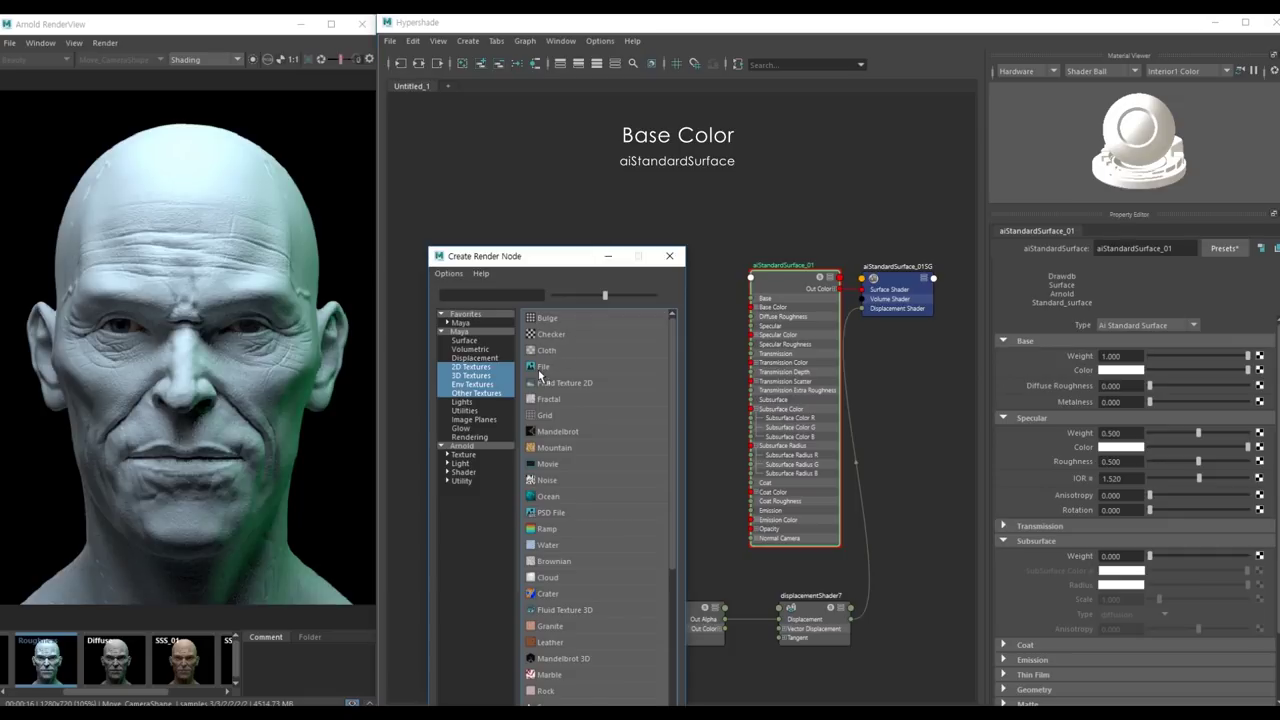
pyautogui.click(546, 374)
pyautogui.click(1271, 341)
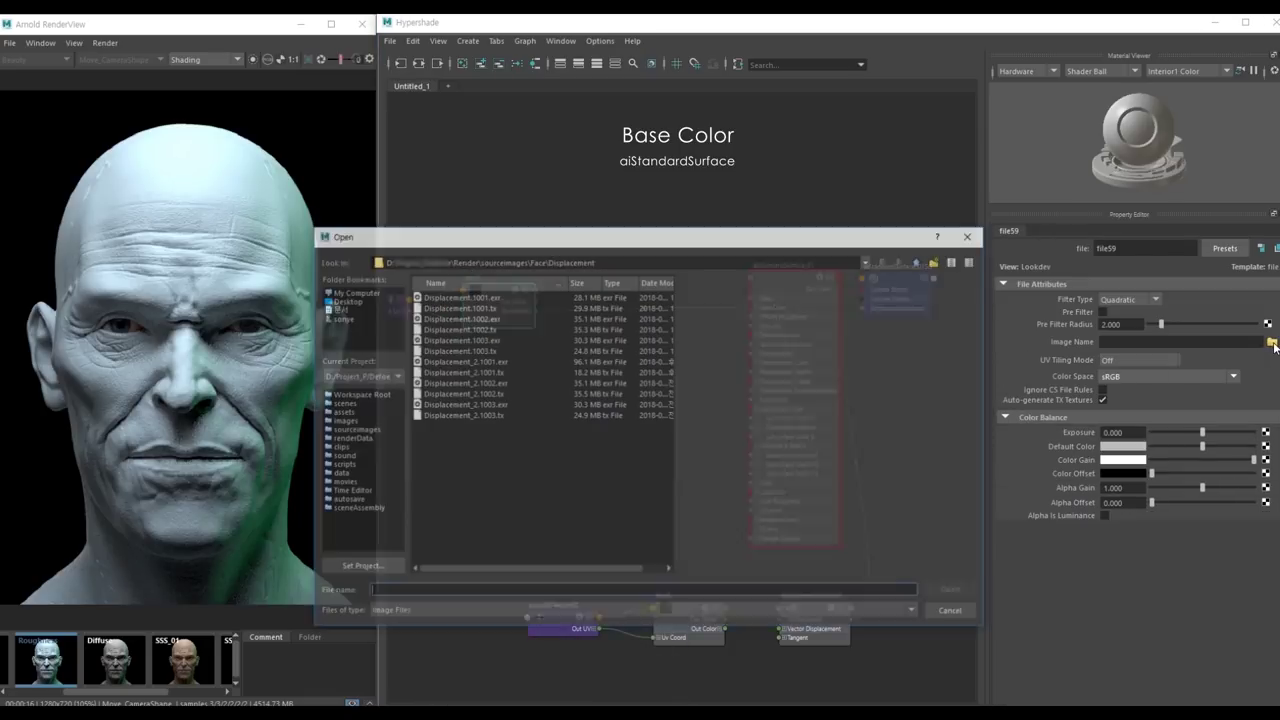
pyautogui.click(677, 258)
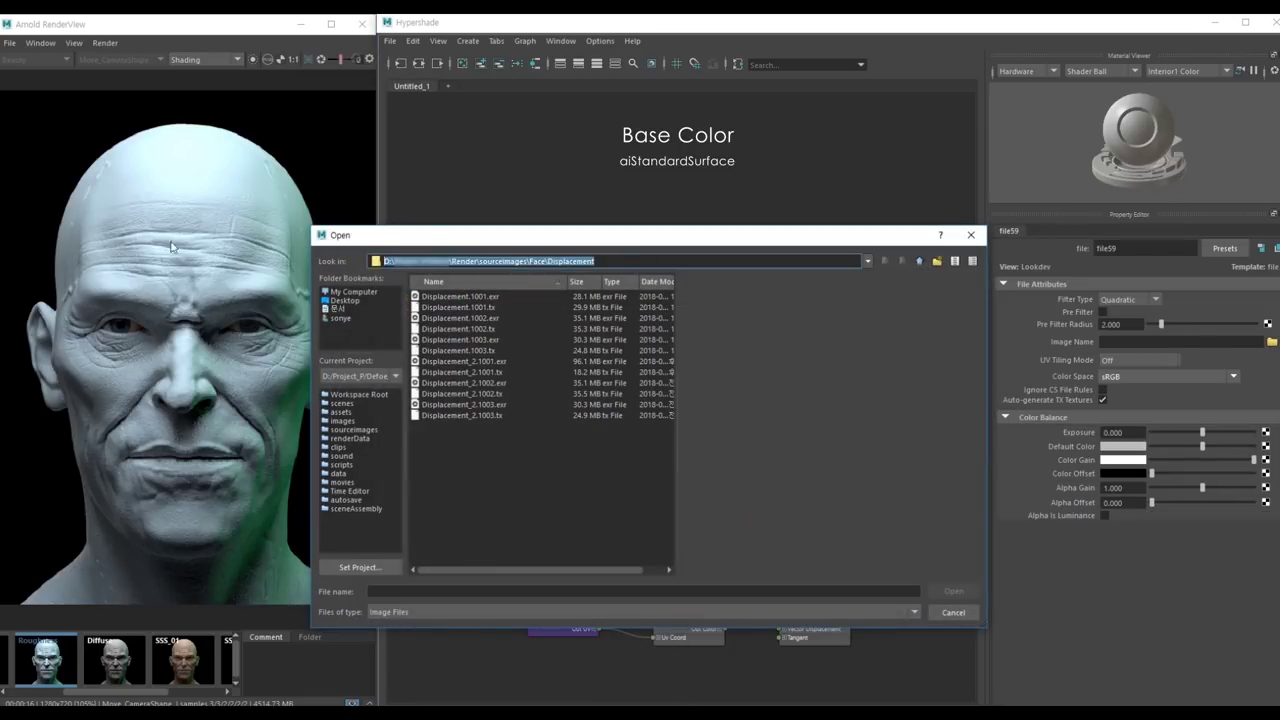
pyautogui.click(549, 282)
pyautogui.click(437, 300)
pyautogui.doubleClick(443, 300)
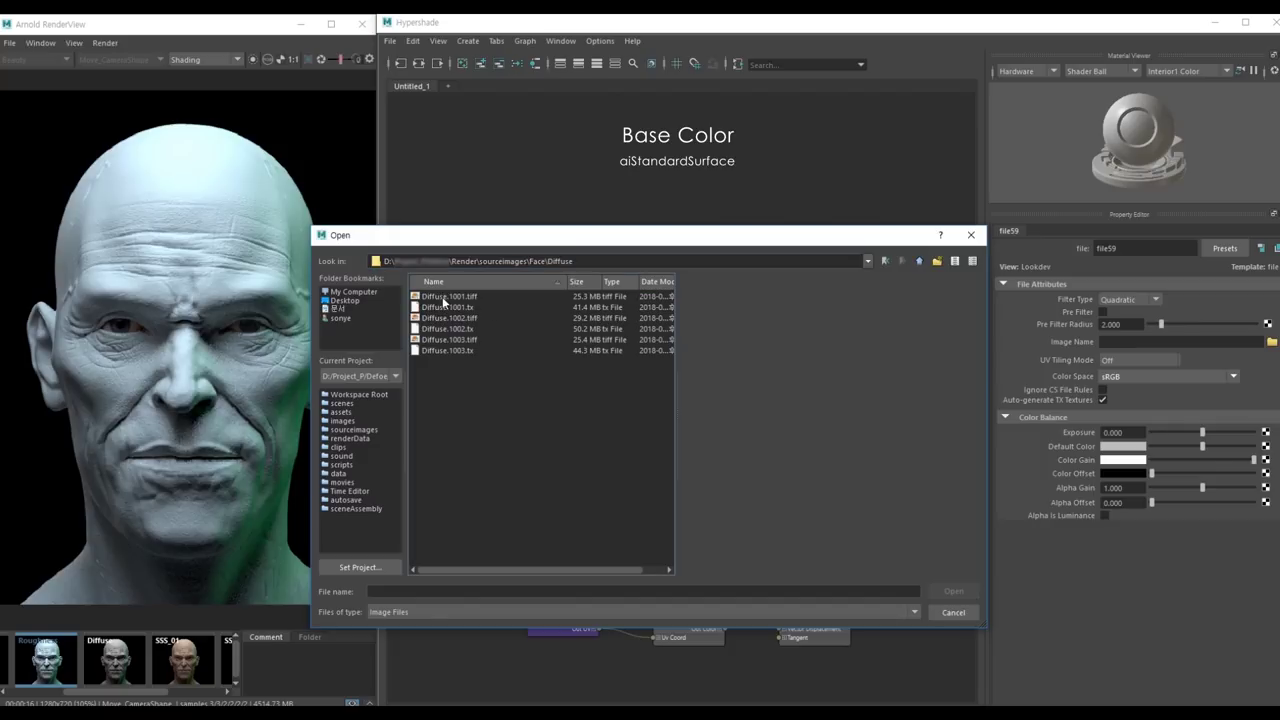
pyautogui.write('Di')
pyautogui.click(465, 299)
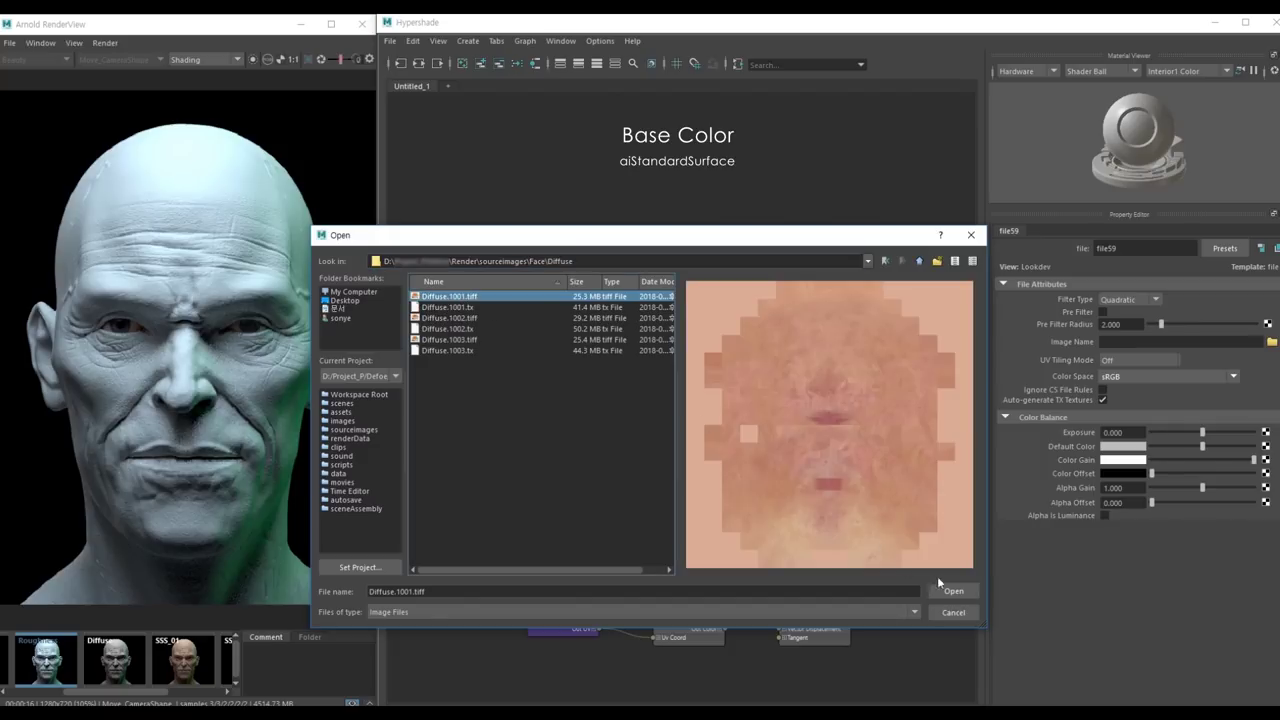
pyautogui.click(949, 590)
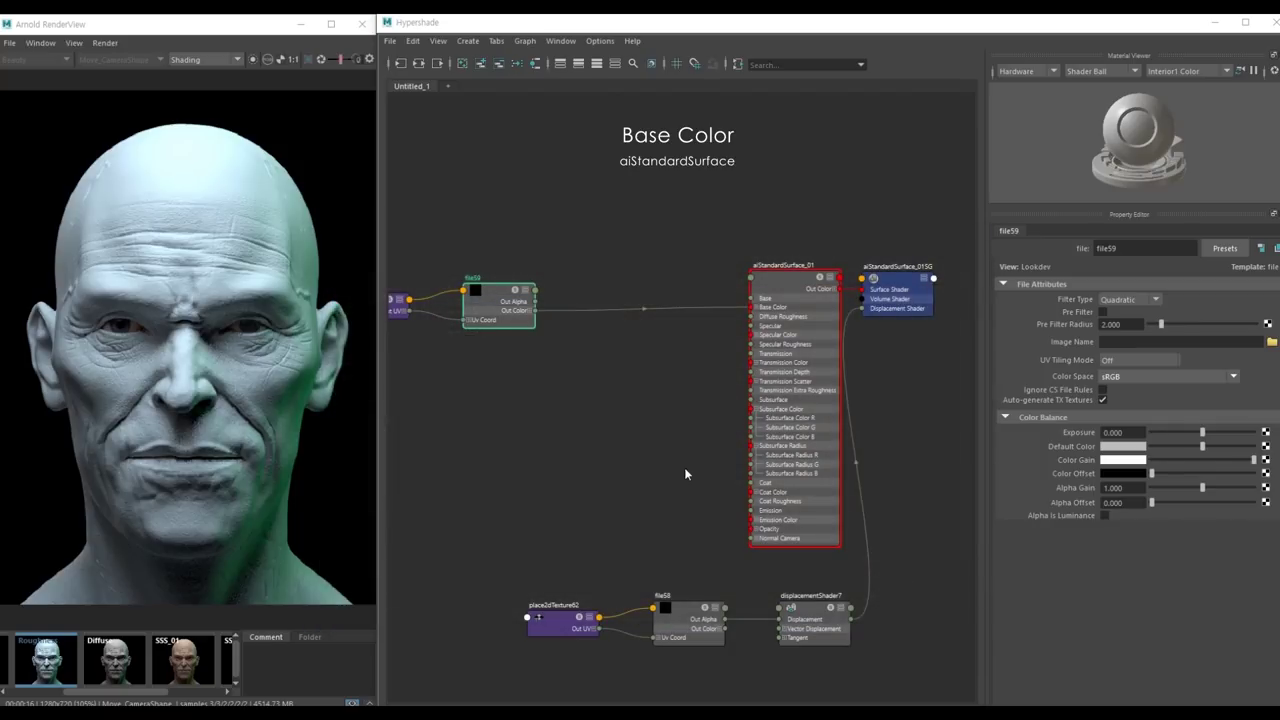
pyautogui.click(1118, 360)
pyautogui.click(1124, 415)
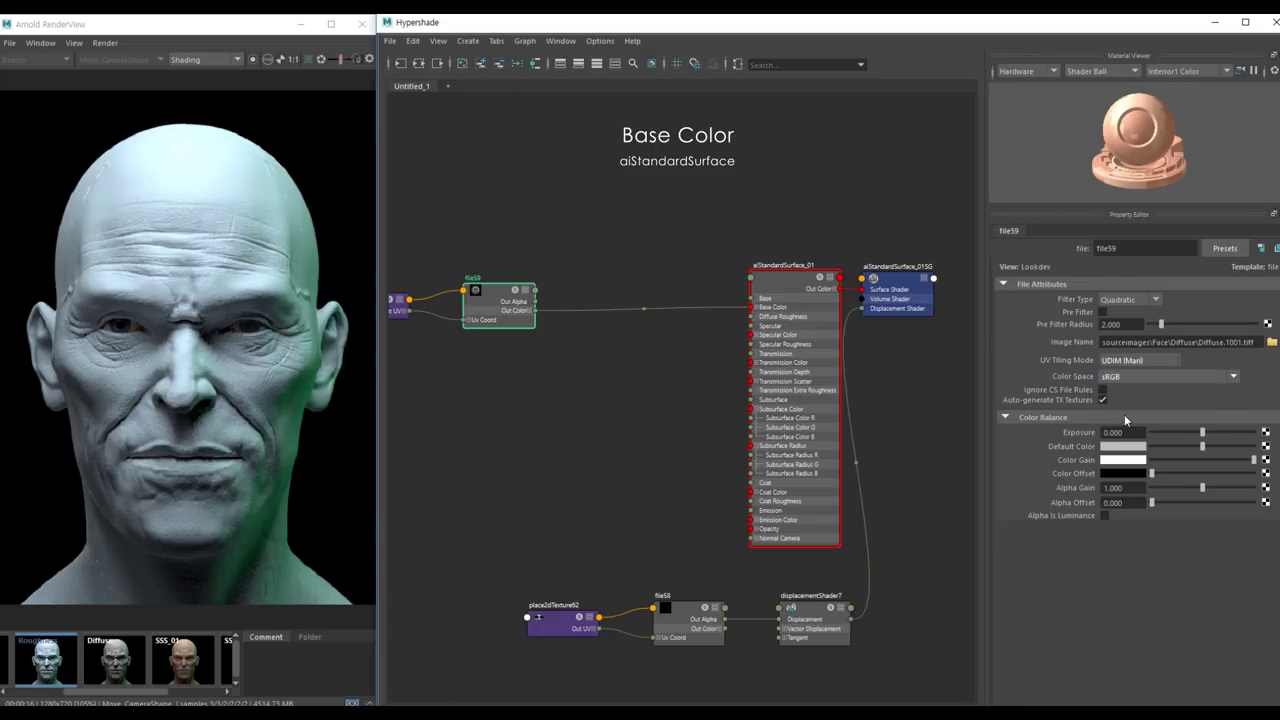
pyautogui.click(622, 343)
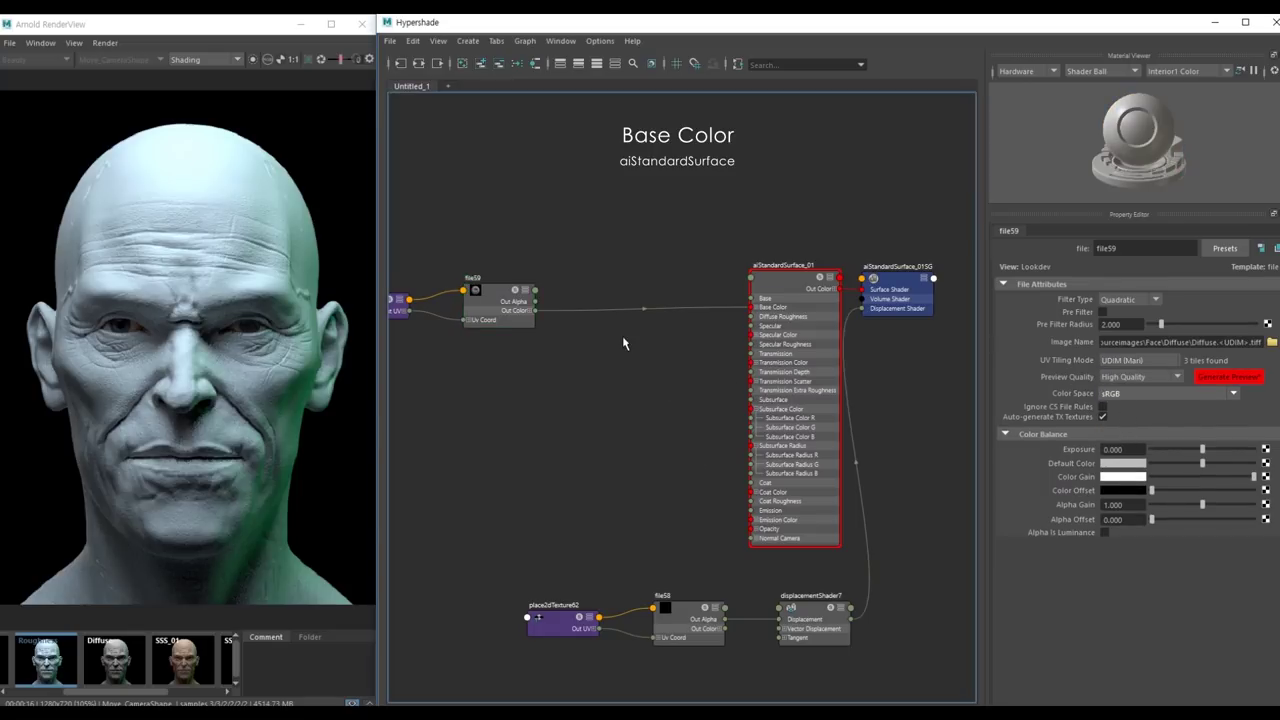
# Insert a remapHsv7 node between file59's Out Color and the shader's Base Color
pyautogui.press('Tab')
pyautogui.write('remapH')
pyautogui.press('Down')
pyautogui.press('Return')
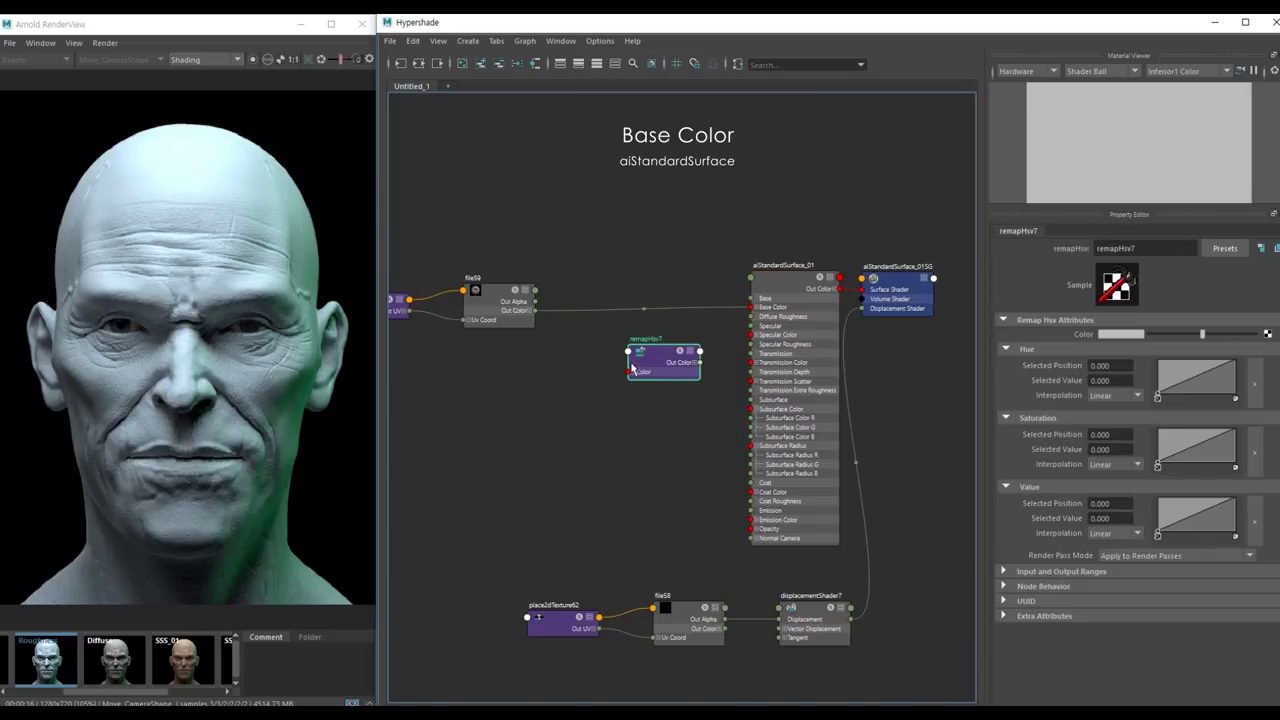
pyautogui.moveTo(663, 370); pyautogui.dragTo(645, 315)
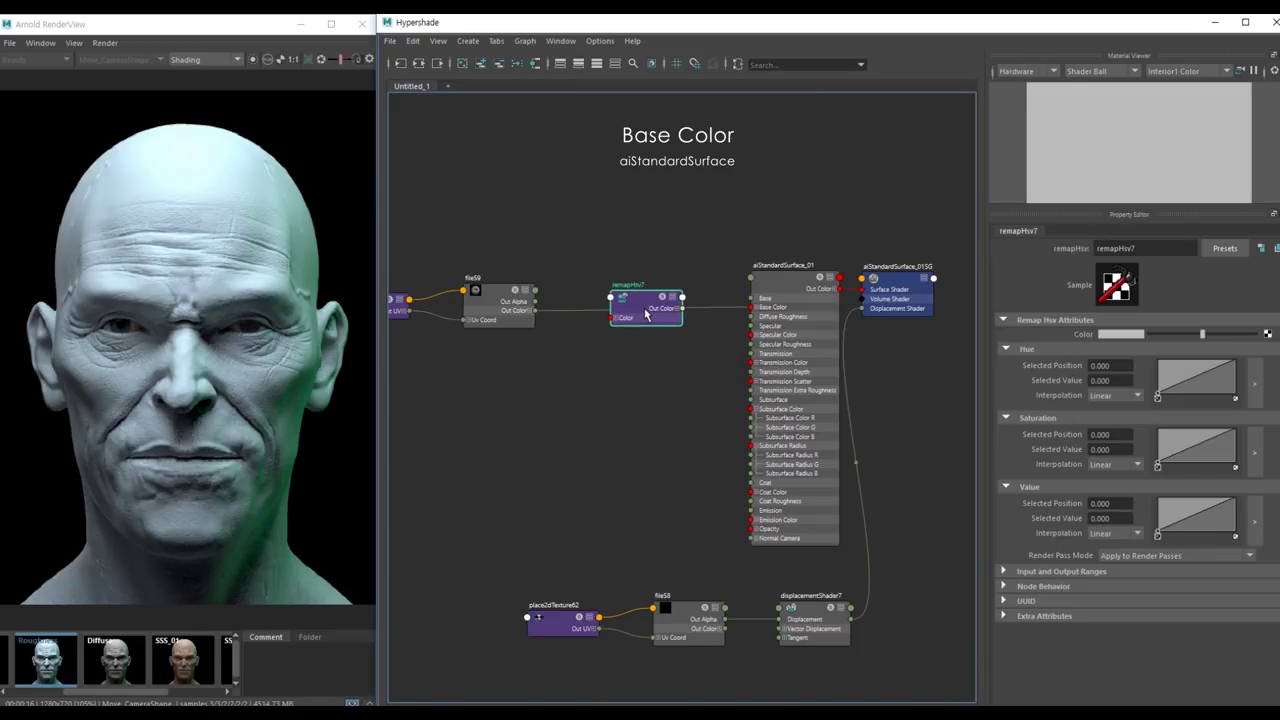
pyautogui.click(729, 306)
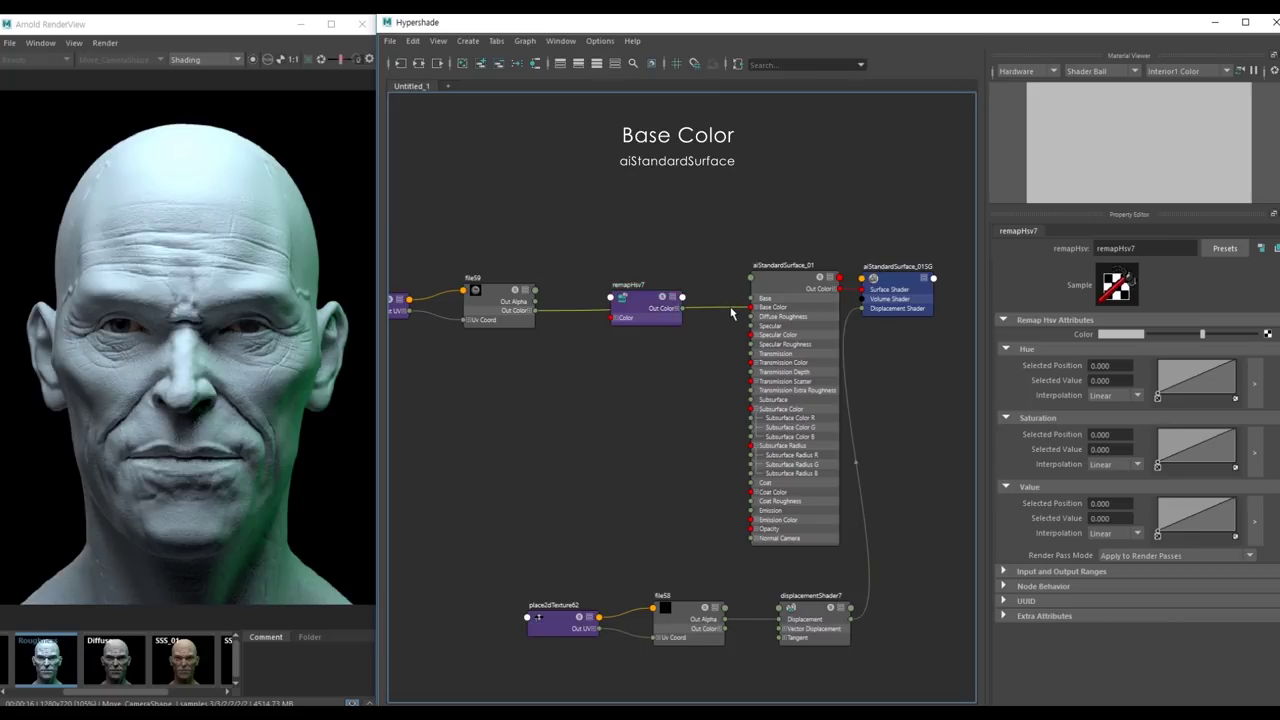
pyautogui.moveTo(535, 311)
pyautogui.mouseDown()
pyautogui.moveTo(616, 333)
pyautogui.moveTo(608, 320)
pyautogui.mouseUp()
pyautogui.moveTo(681, 313); pyautogui.dragTo(752, 311)
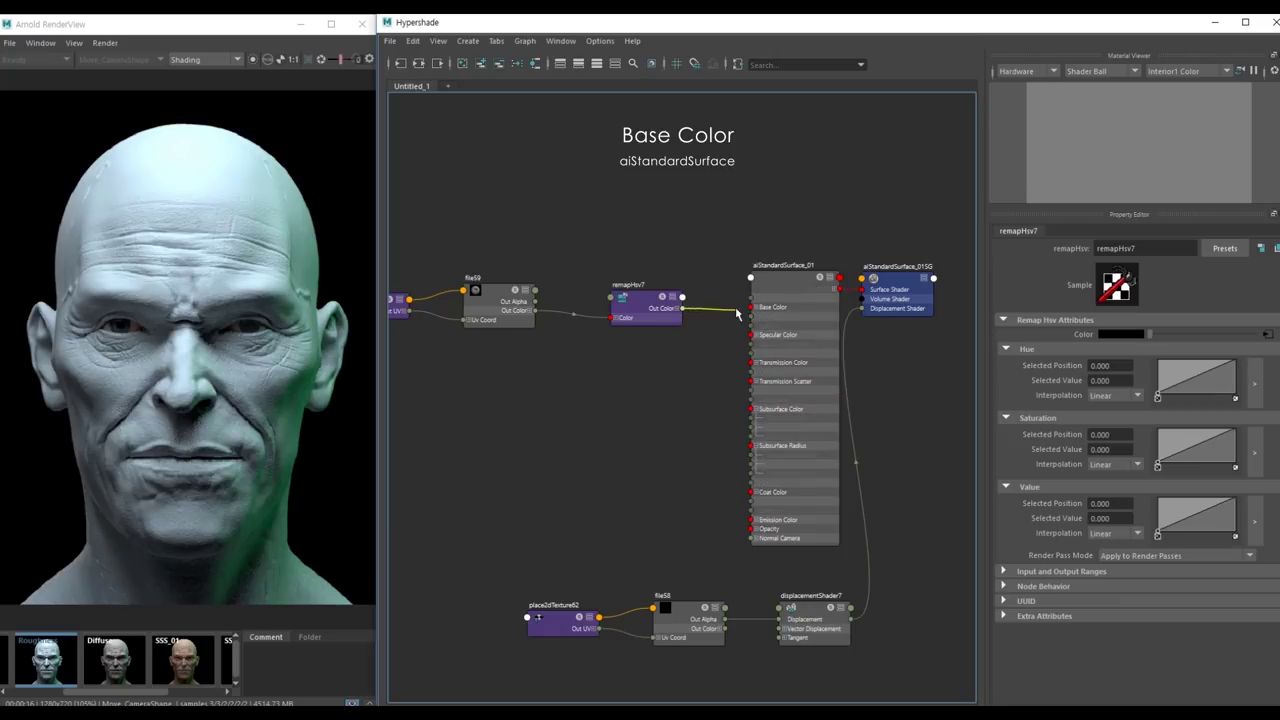
pyautogui.click(752, 311)
# Lower remapHsv7's Saturation curve with a point at value 0.120
pyautogui.click(640, 305)
pyautogui.moveTo(1198, 450); pyautogui.dragTo(1206, 458)
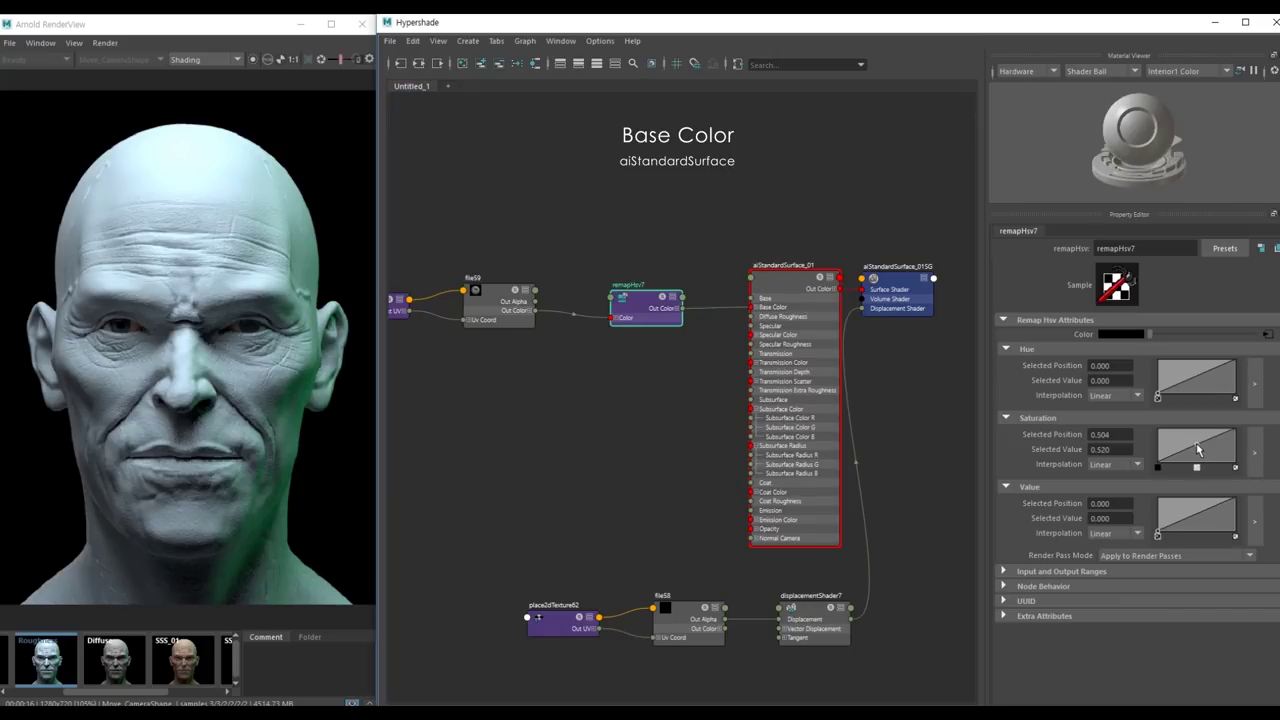
pyautogui.click(1223, 446)
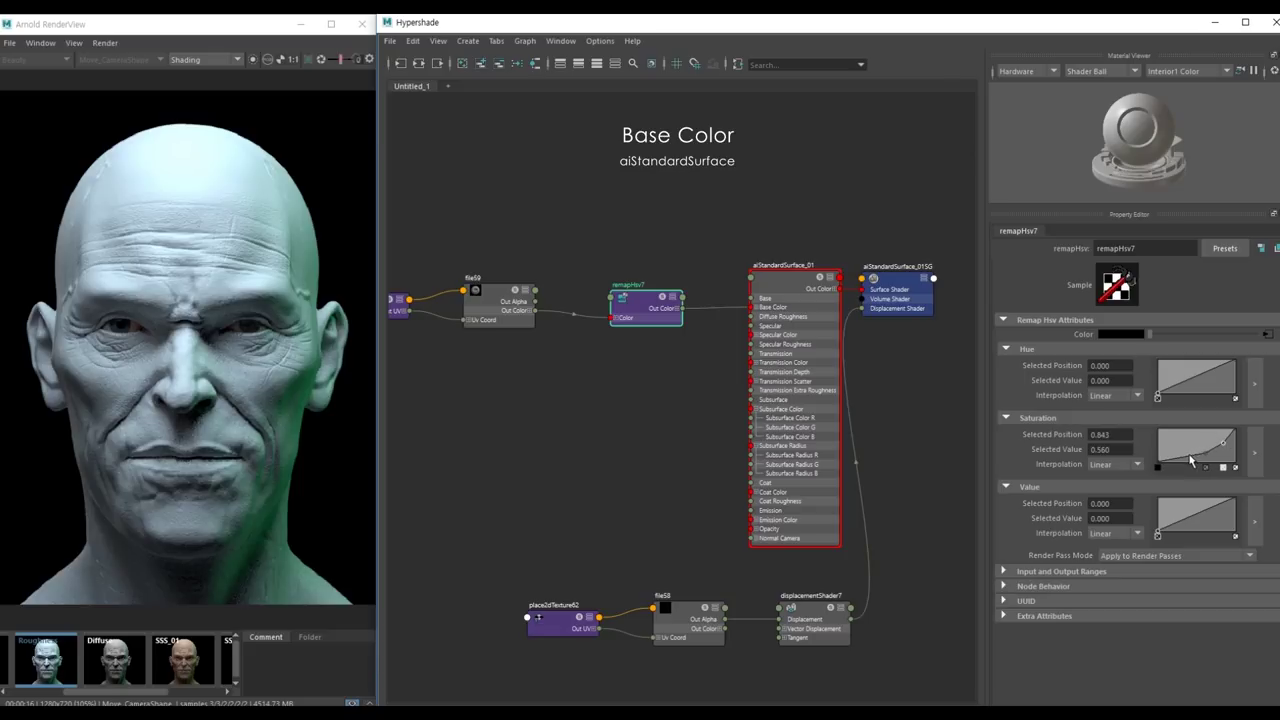
pyautogui.moveTo(1190, 460); pyautogui.dragTo(1189, 463)
# Compare the desaturated render against the Diffuse and Roughness snapshots
pyautogui.click(127, 666)
pyautogui.click(56, 672)
pyautogui.click(56, 672)
pyautogui.click(56, 672)
pyautogui.click(114, 680)
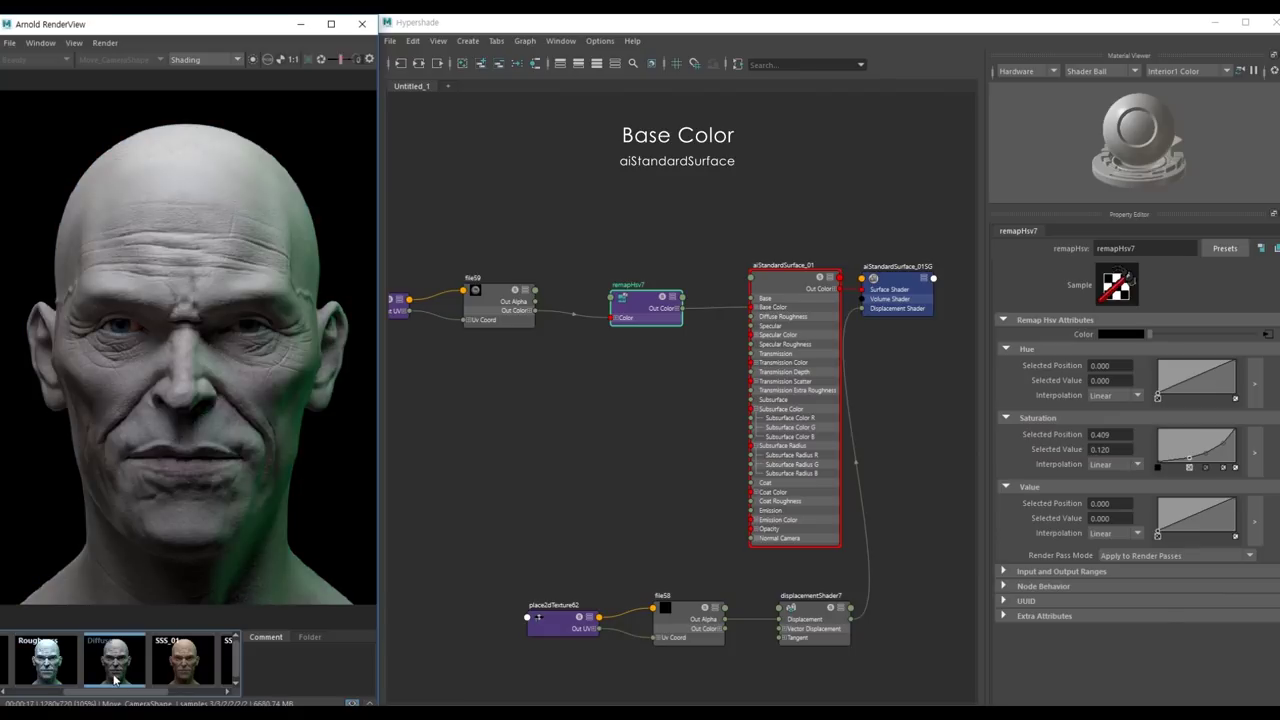
pyautogui.click(615, 417)
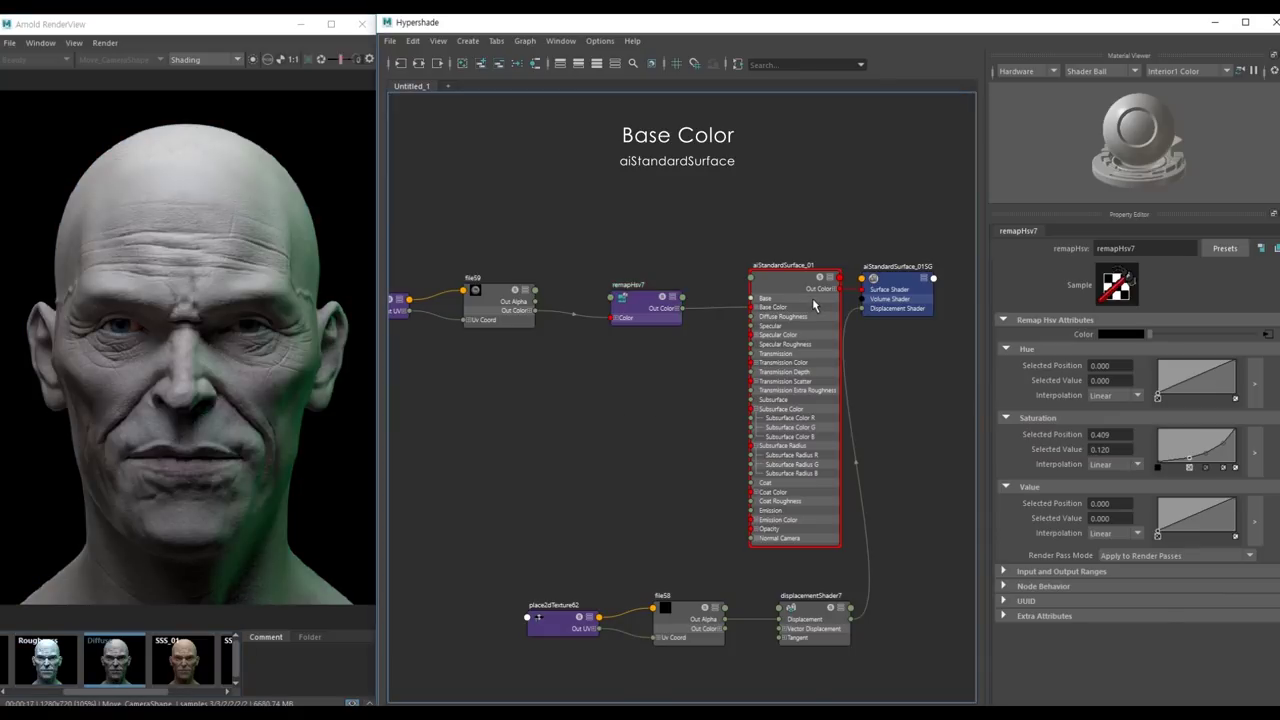
pyautogui.click(813, 307)
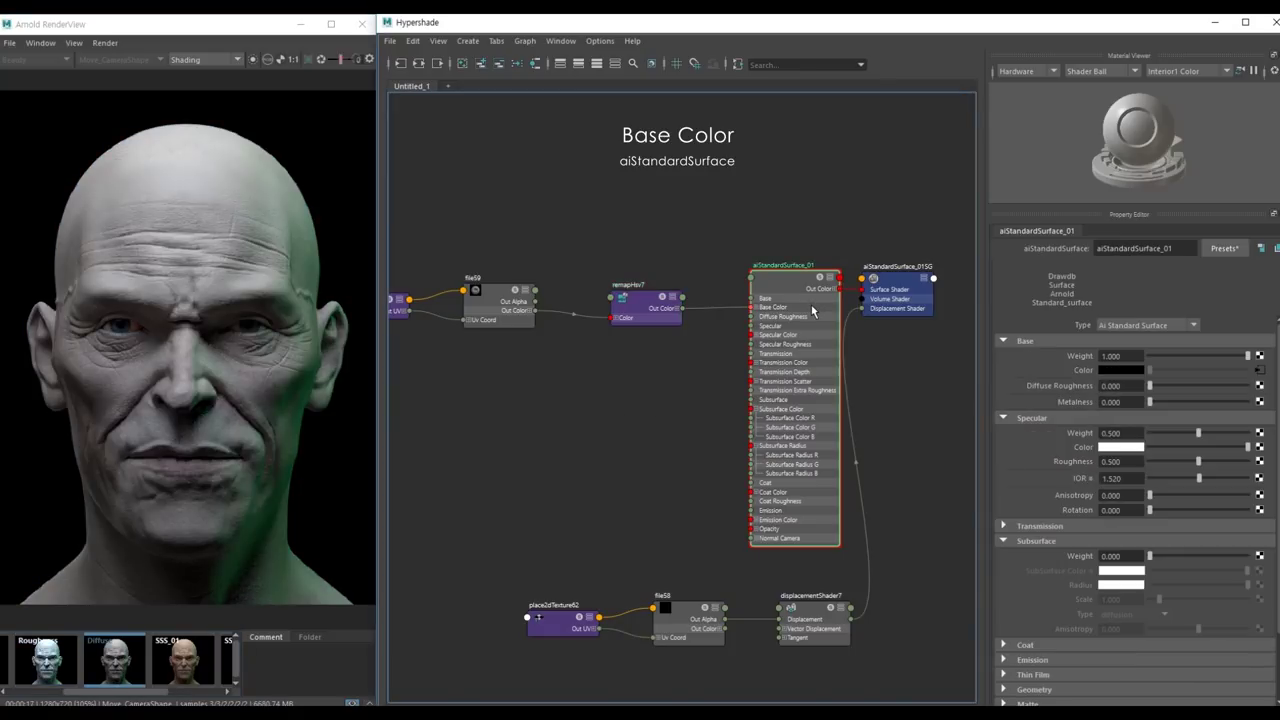
# Set the shader's Subsurface Weight to 0.5
pyautogui.click(1132, 556)
pyautogui.moveTo(1132, 556); pyautogui.dragTo(1052, 563)
pyautogui.write('0.5')
pyautogui.press('Return')
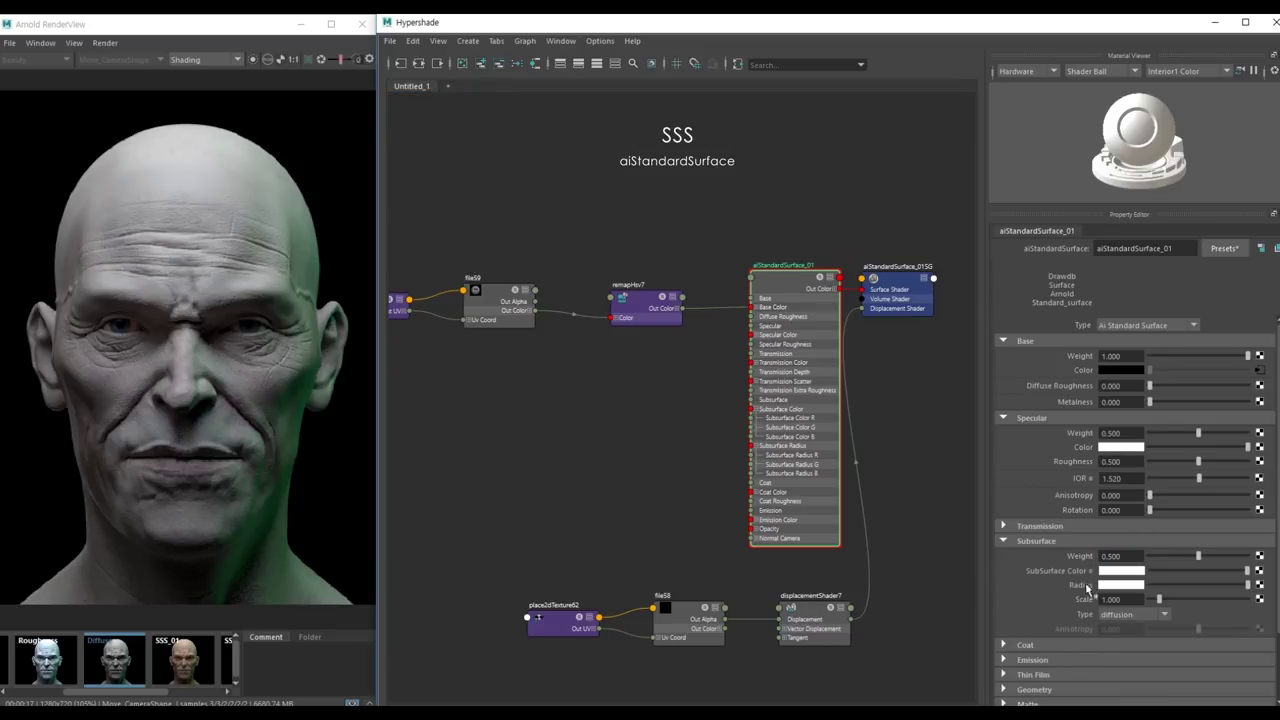
# Connect a new file texture (file60) to Subsurface Color and browse into the Mid_SSS folder
pyautogui.click(1259, 570)
pyautogui.click(541, 369)
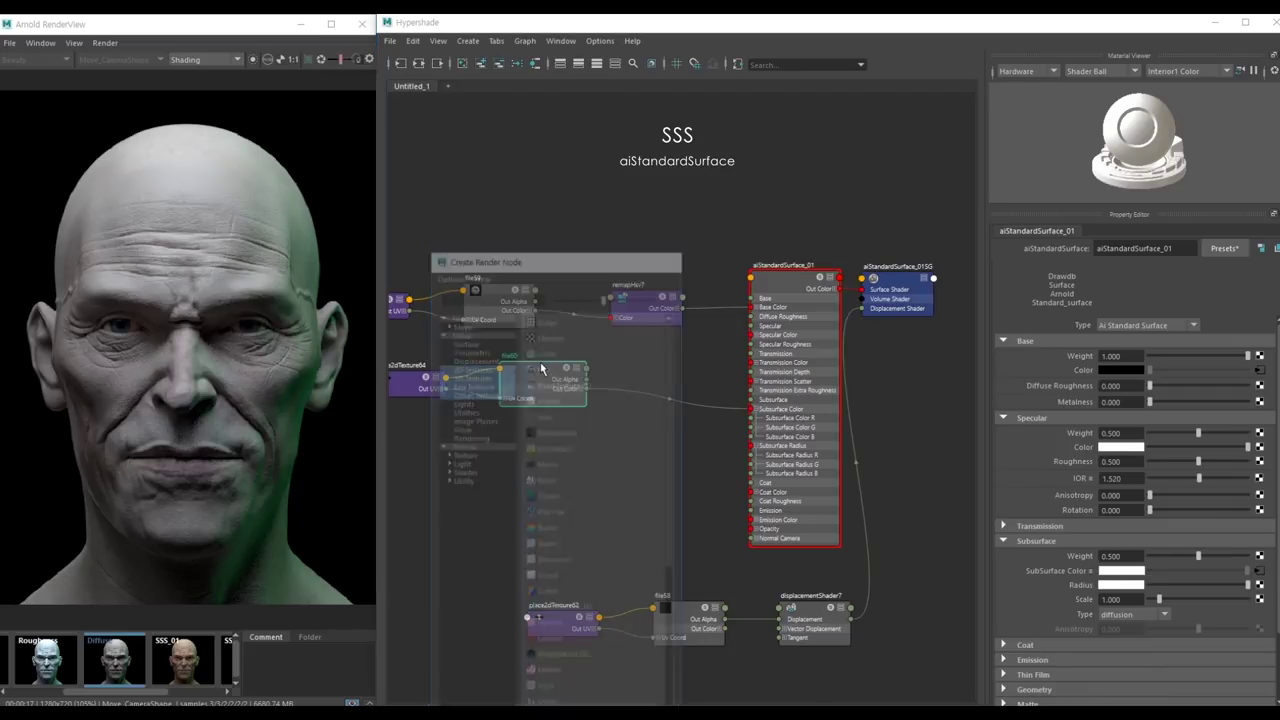
pyautogui.click(1271, 341)
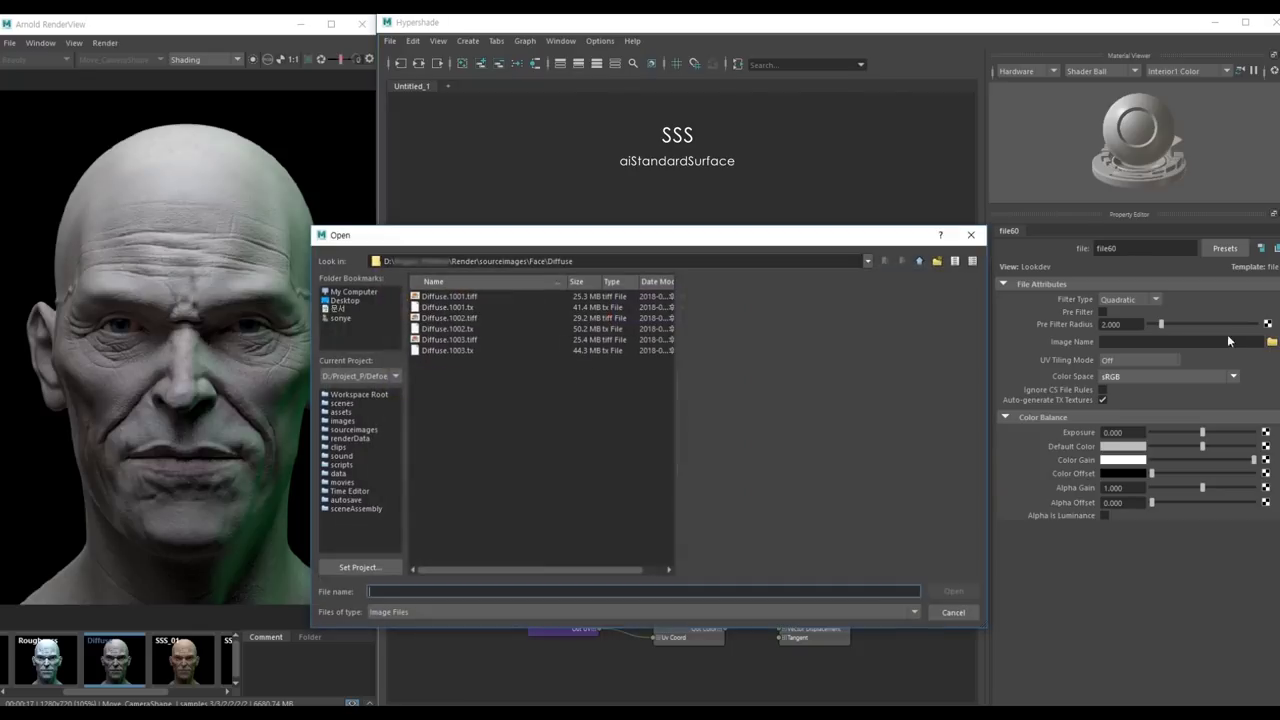
pyautogui.click(615, 263)
pyautogui.press('BackSpace')
pyautogui.press('BackSpace')
pyautogui.press('BackSpace')
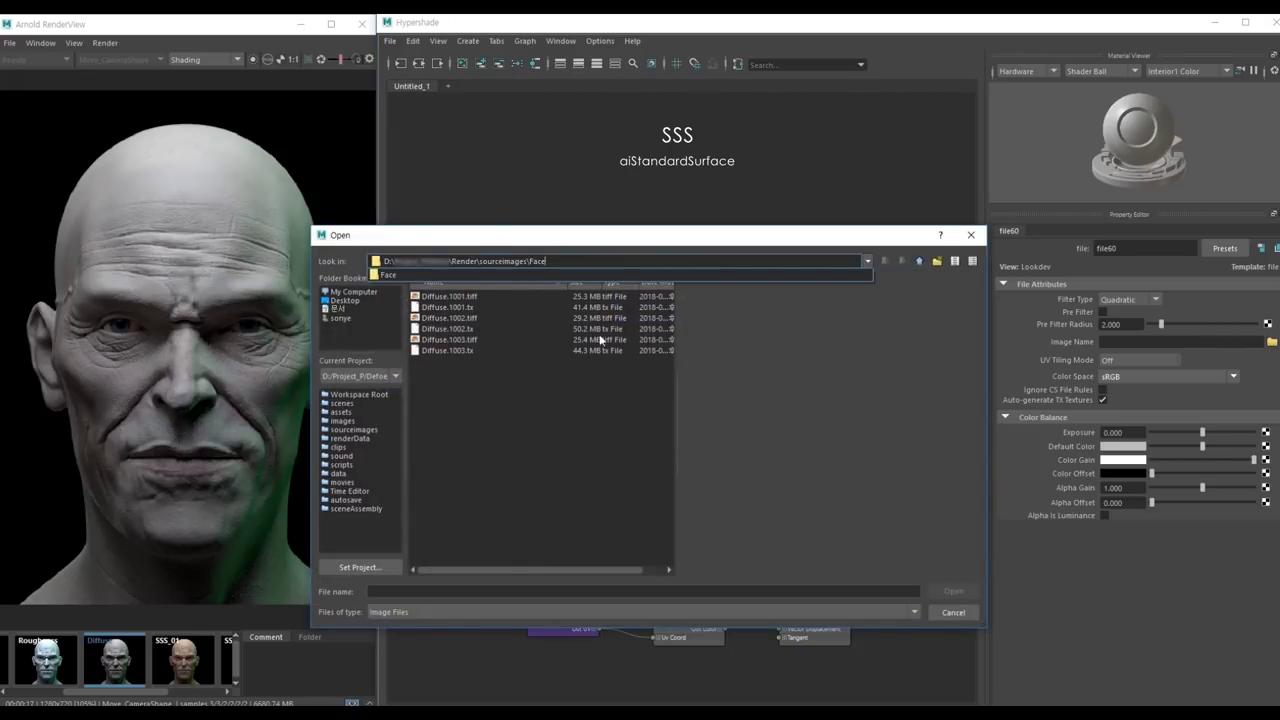
pyautogui.press('Return')
pyautogui.click(445, 318)
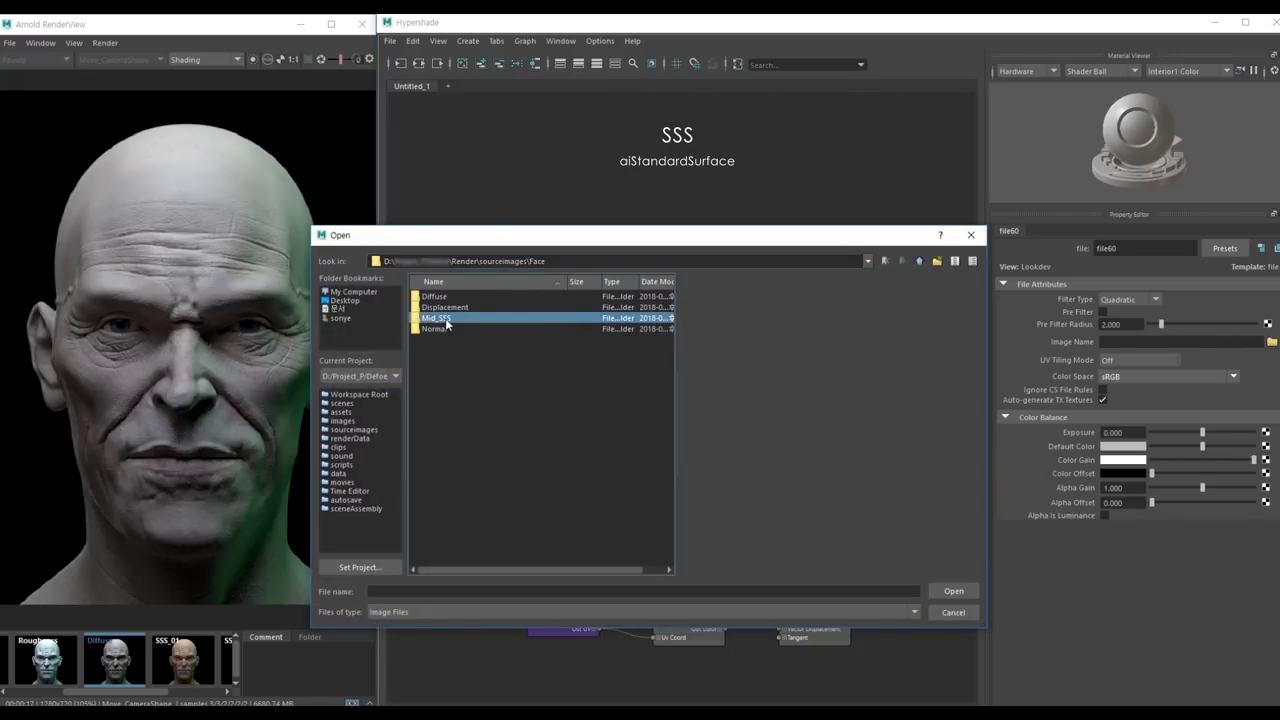
pyautogui.doubleClick(445, 318)
# Load Mid_SSS.1001.tiff into file60 with UV tiling set to UDIM (Mari)
pyautogui.click(470, 297)
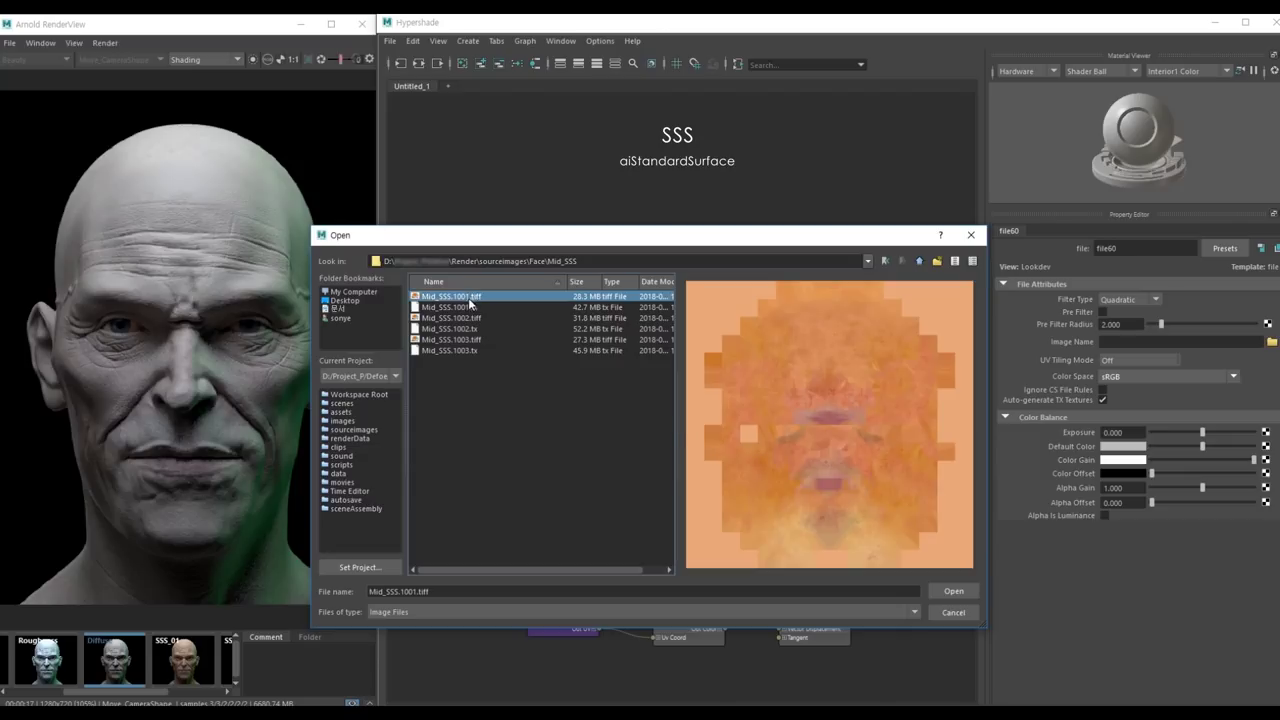
pyautogui.click(946, 590)
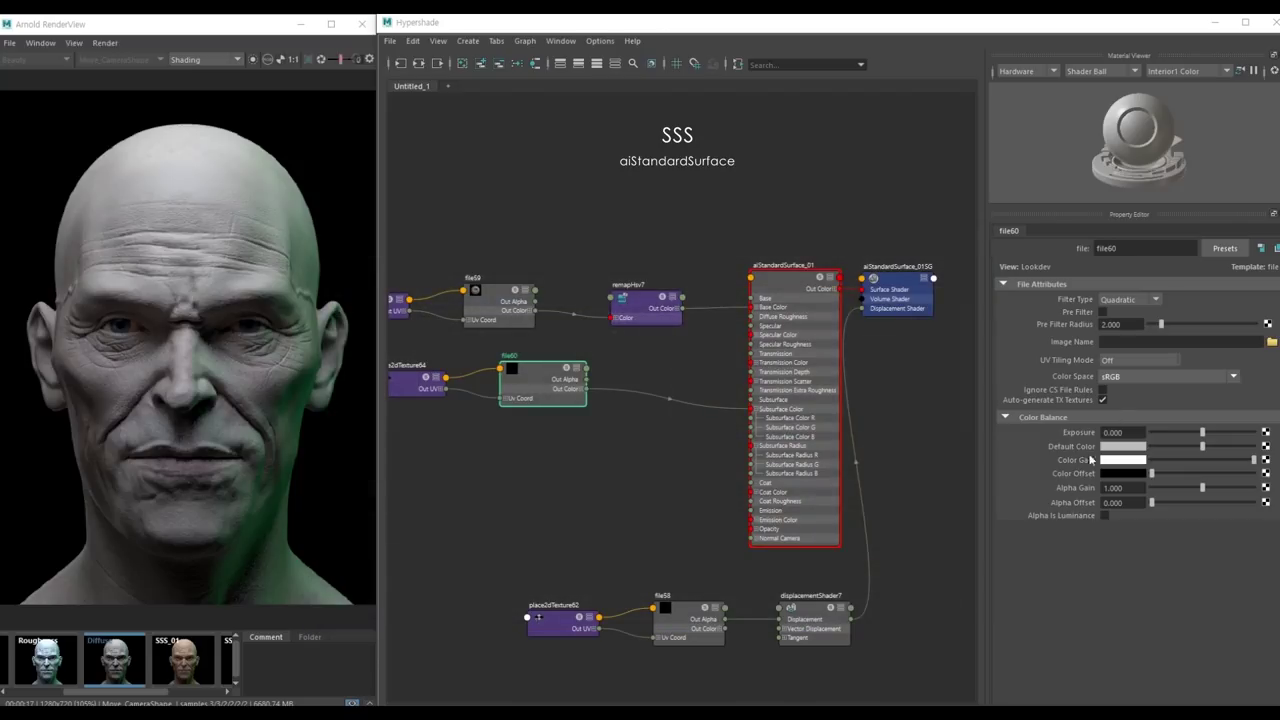
pyautogui.click(1132, 360)
pyautogui.click(1129, 421)
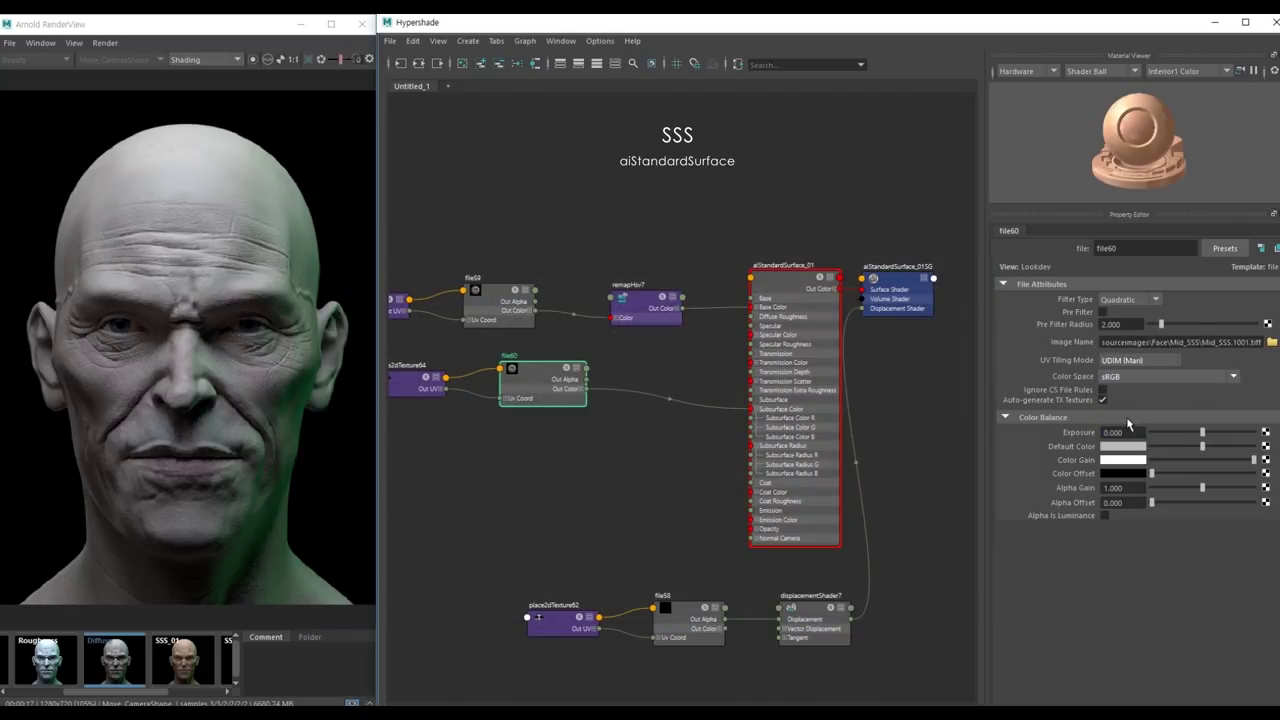
pyautogui.click(648, 427)
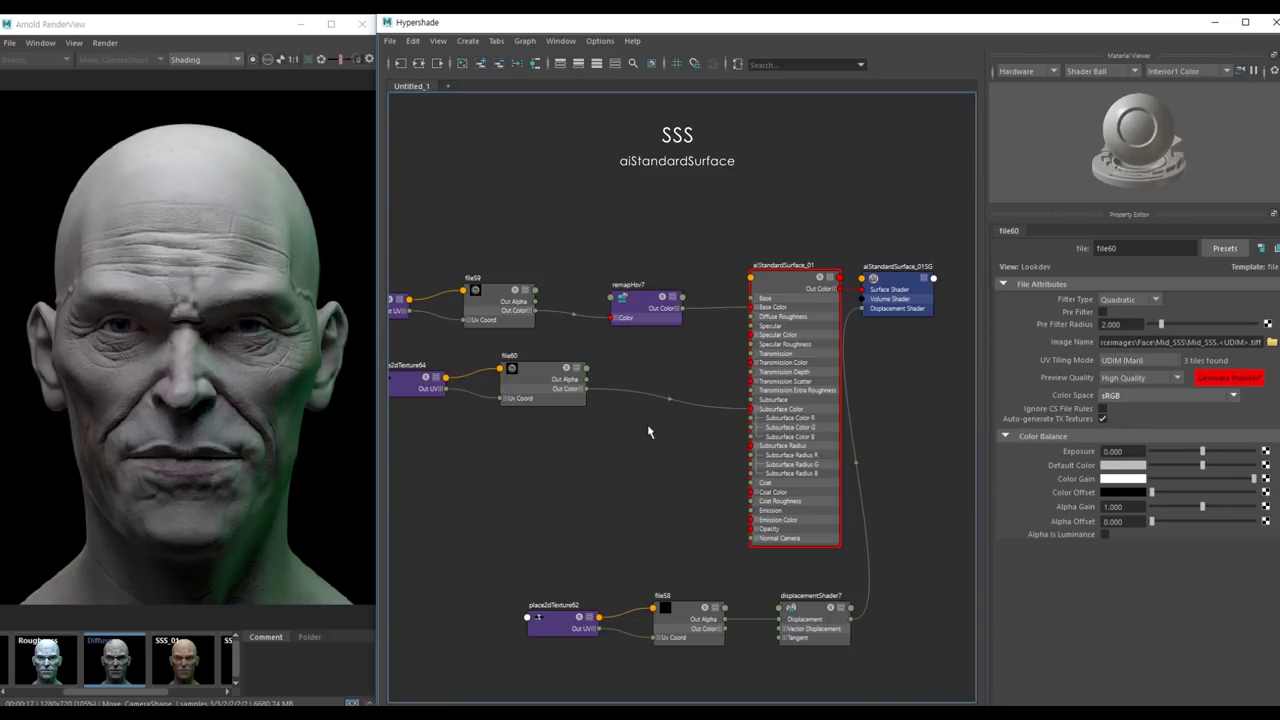
pyautogui.click(662, 317)
# Insert a remapHsv8 node between file60 and the shader's Subsurface Color
pyautogui.click(647, 422)
pyautogui.press('Tab')
pyautogui.write('re')
pyautogui.press('Down')
pyautogui.press('Down')
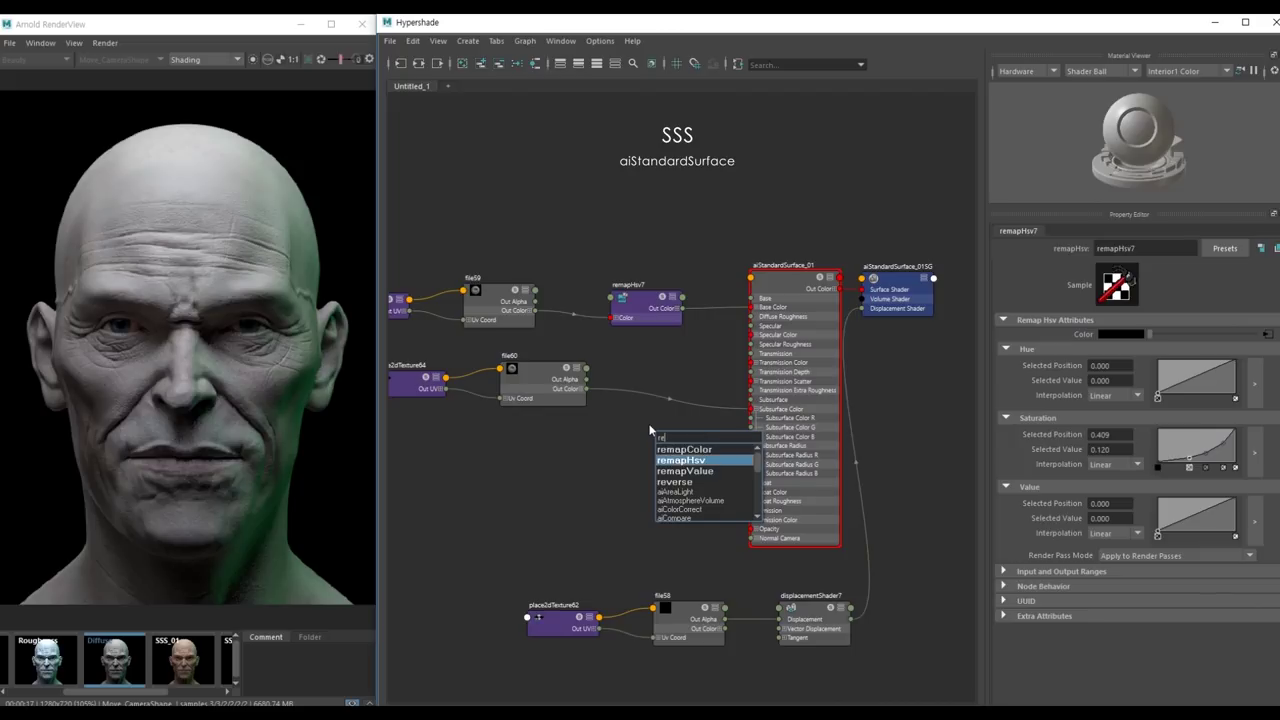
pyautogui.press('Return')
pyautogui.moveTo(664, 442)
pyautogui.mouseDown()
pyautogui.moveTo(655, 390)
pyautogui.moveTo(628, 399)
pyautogui.mouseUp()
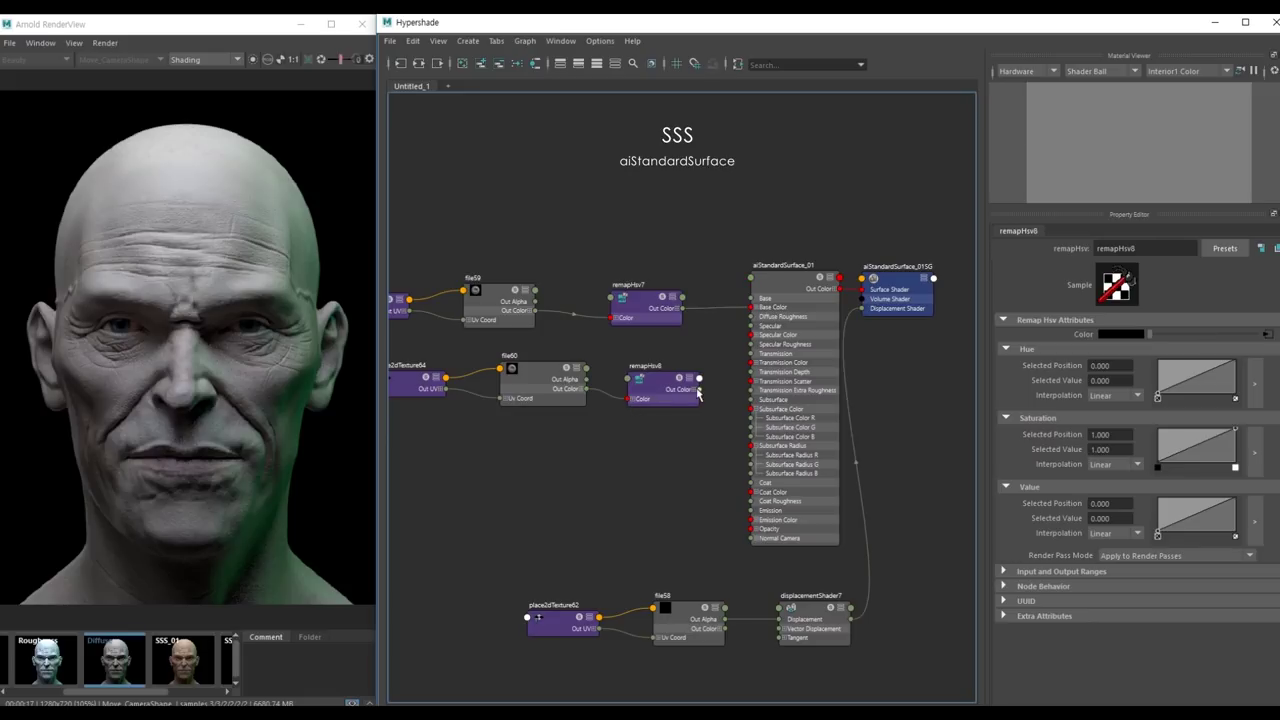
pyautogui.moveTo(700, 389); pyautogui.dragTo(751, 411)
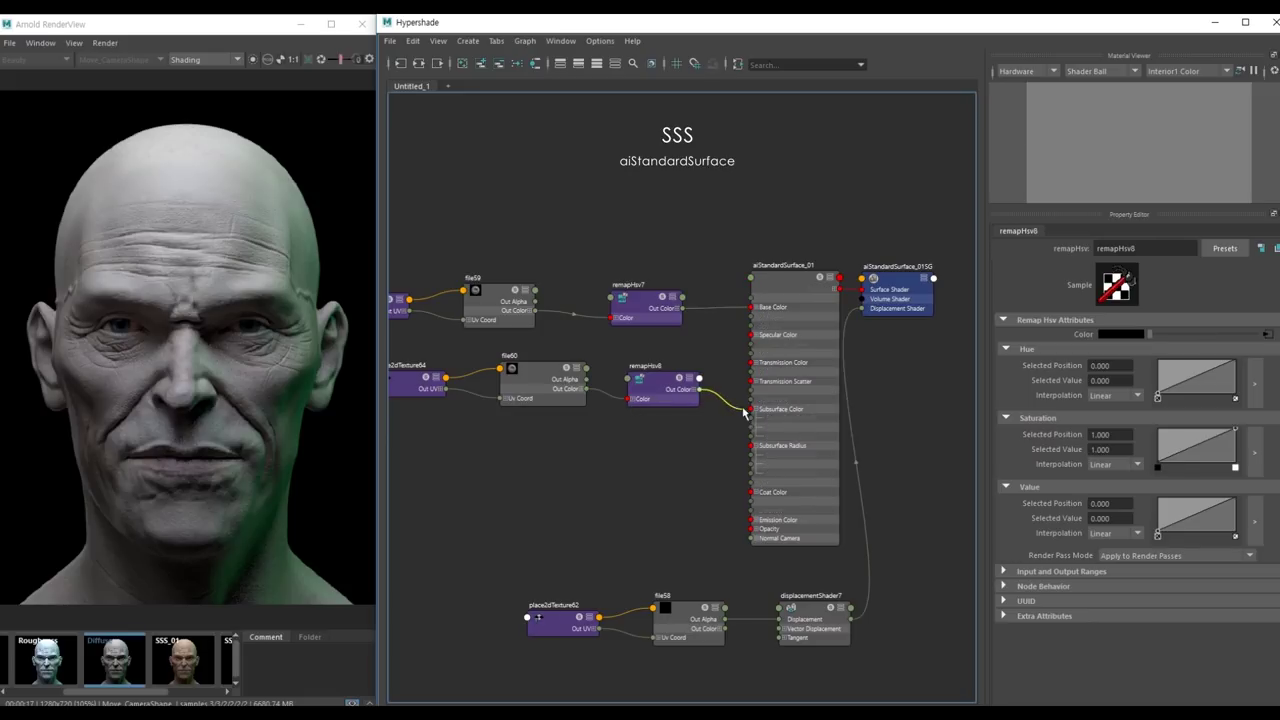
# Set remapHsv8's Value curve selected value to 0.160
pyautogui.click(651, 386)
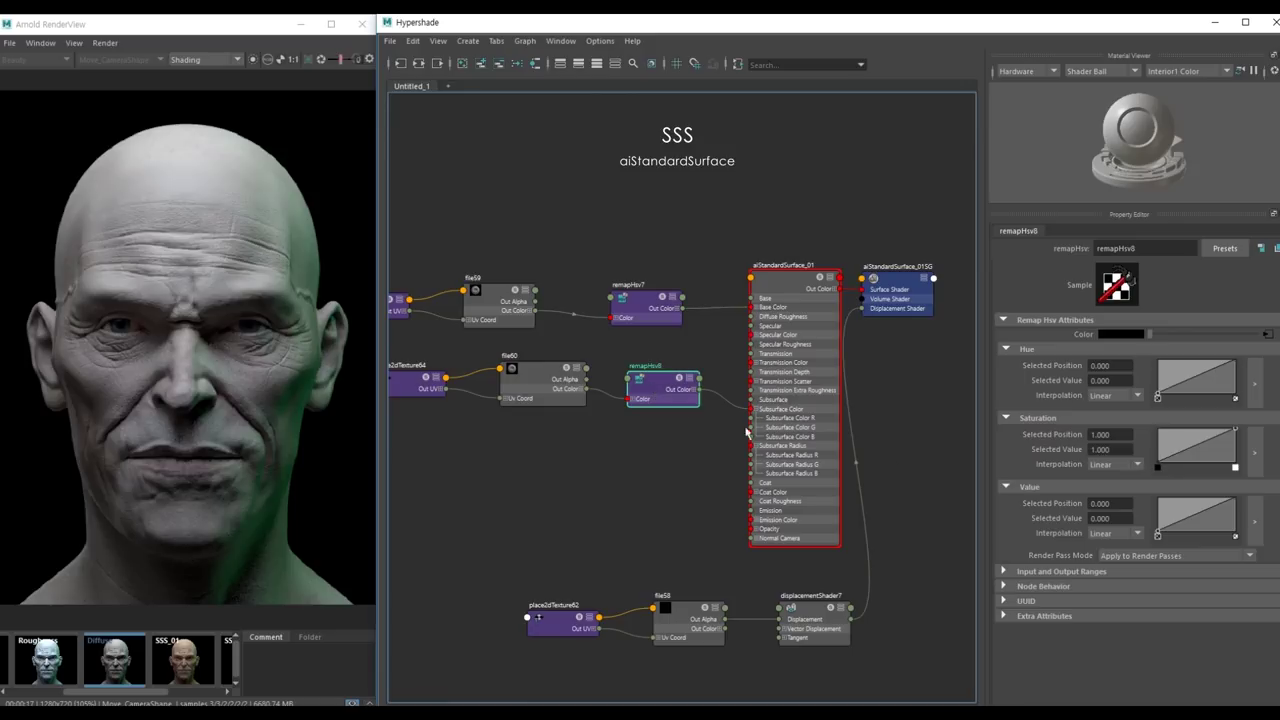
pyautogui.click(1107, 518)
pyautogui.press('BackSpace')
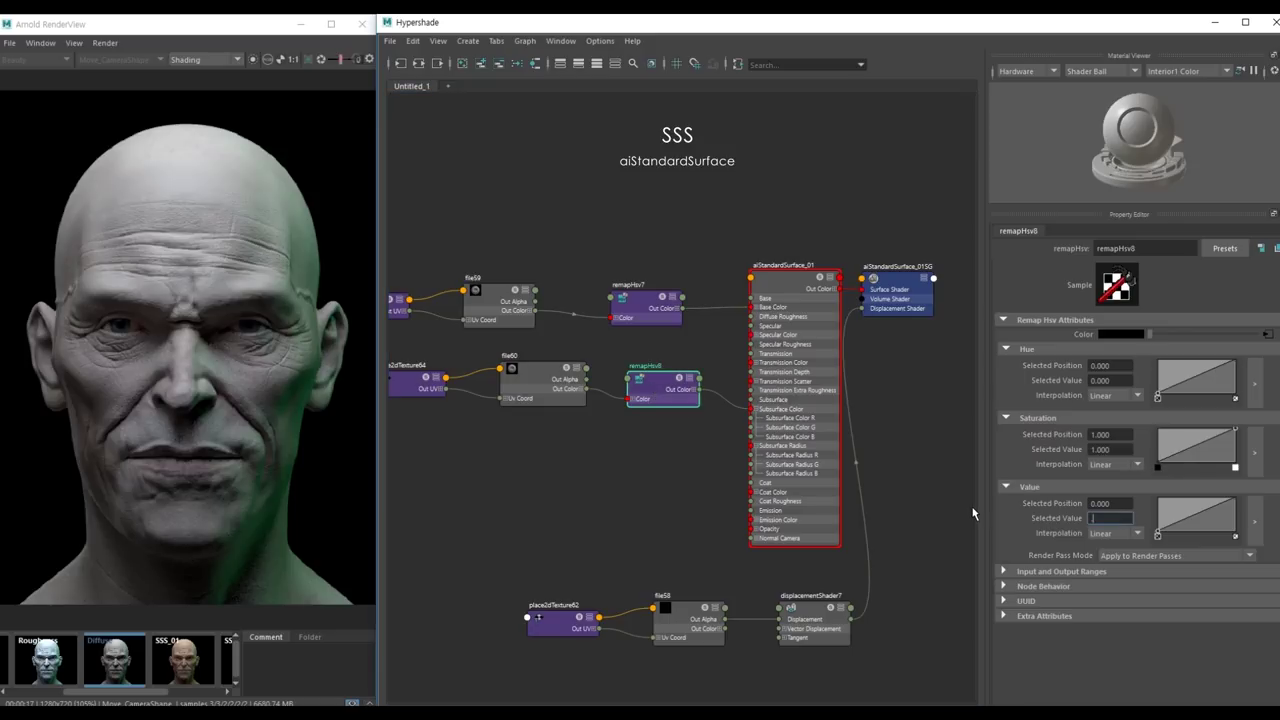
pyautogui.write('.16')
pyautogui.press('Return')
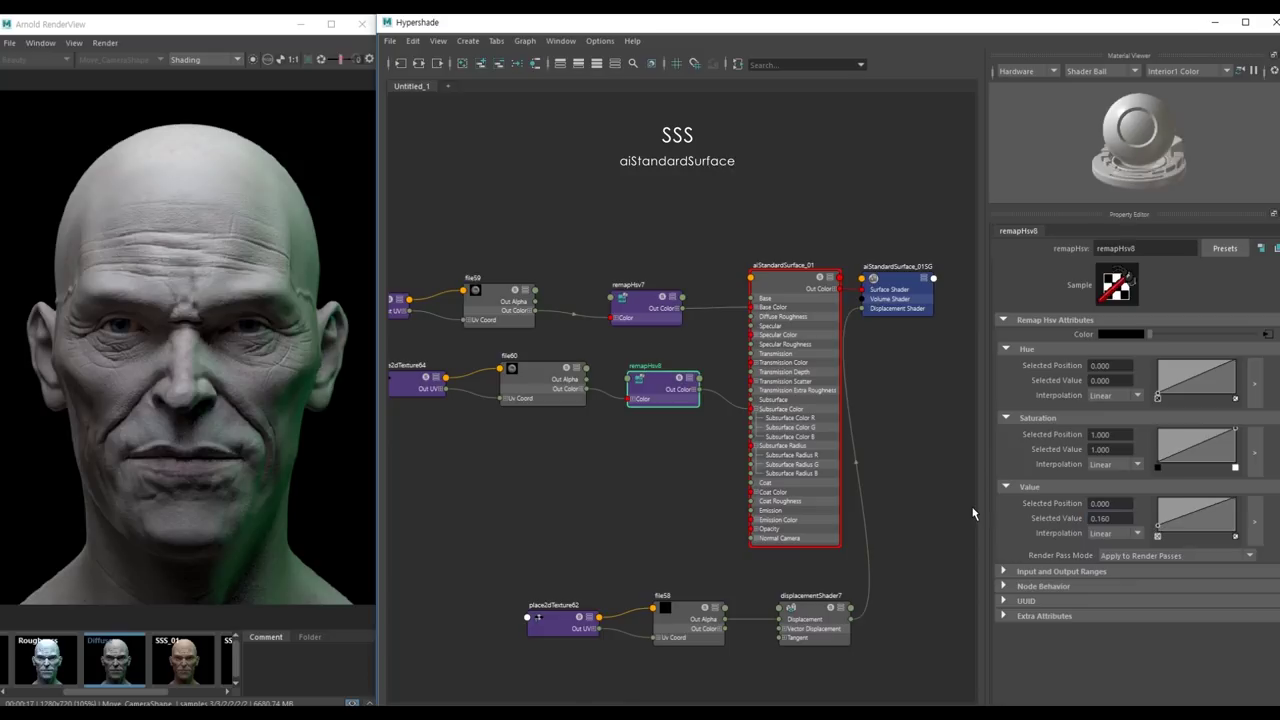
# Compare the SSS_01 render snapshot against the Diffuse snapshot
pyautogui.click(183, 676)
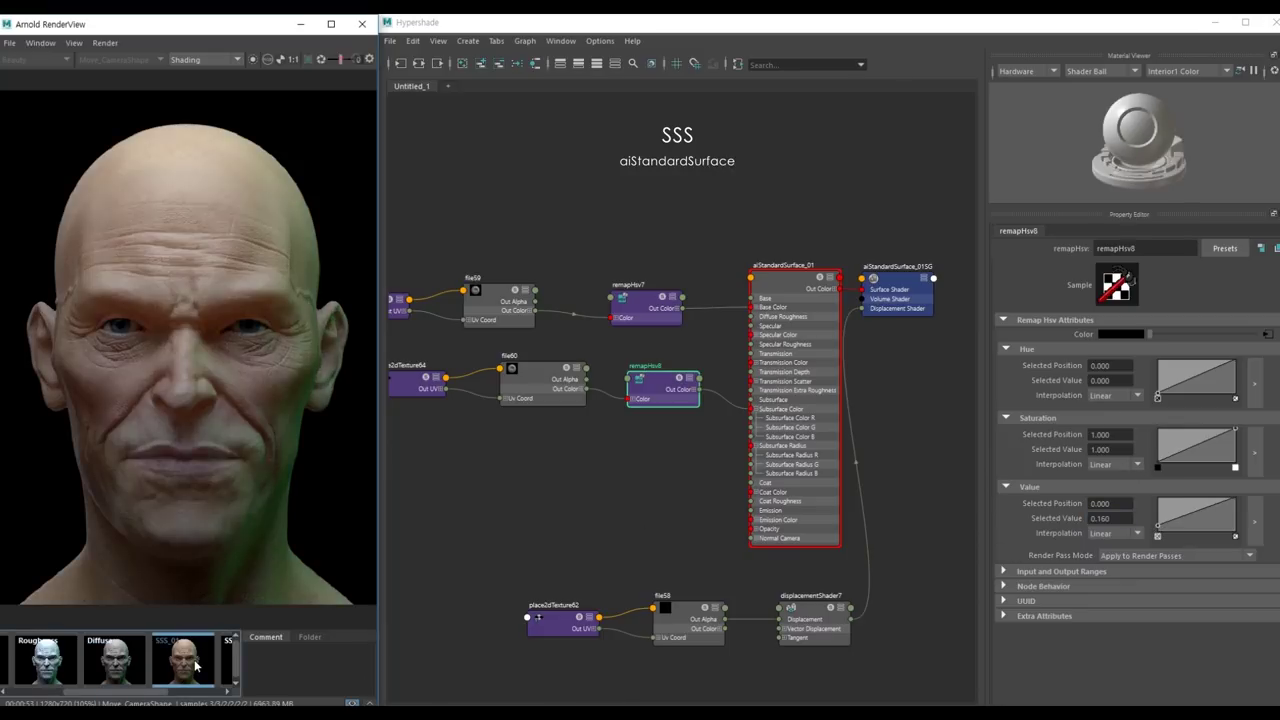
pyautogui.click(94, 670)
pyautogui.click(183, 670)
pyautogui.click(118, 675)
pyautogui.click(157, 673)
pyautogui.moveTo(165, 693); pyautogui.dragTo(181, 703)
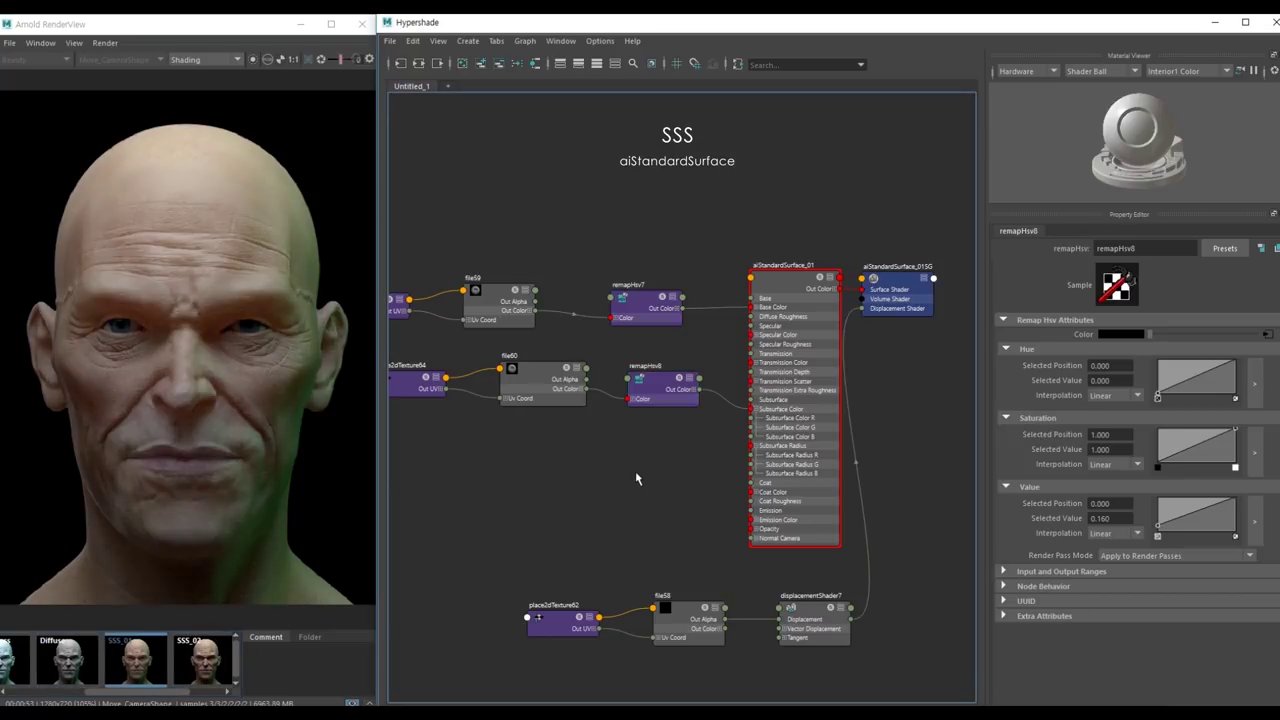
pyautogui.click(822, 395)
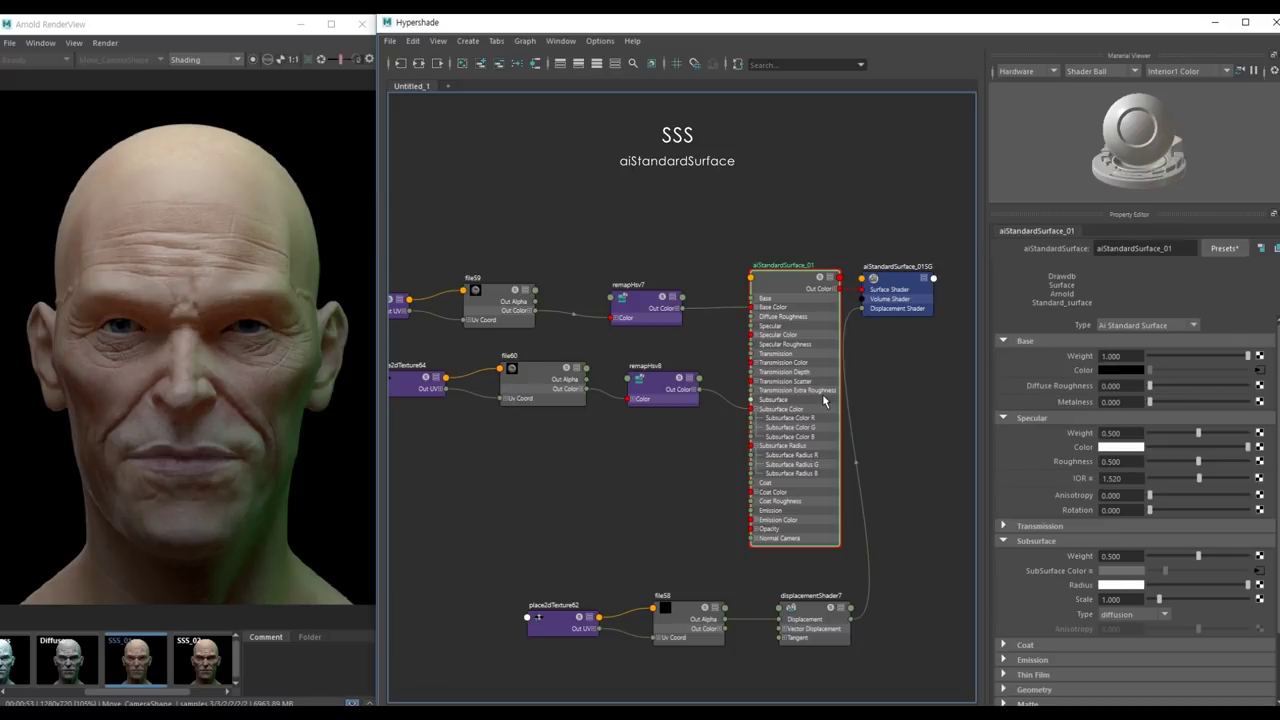
# Connect a file texture (file61) loading Diffuse.1001.tiff to Subsurface Radius
pyautogui.click(1260, 590)
pyautogui.click(543, 372)
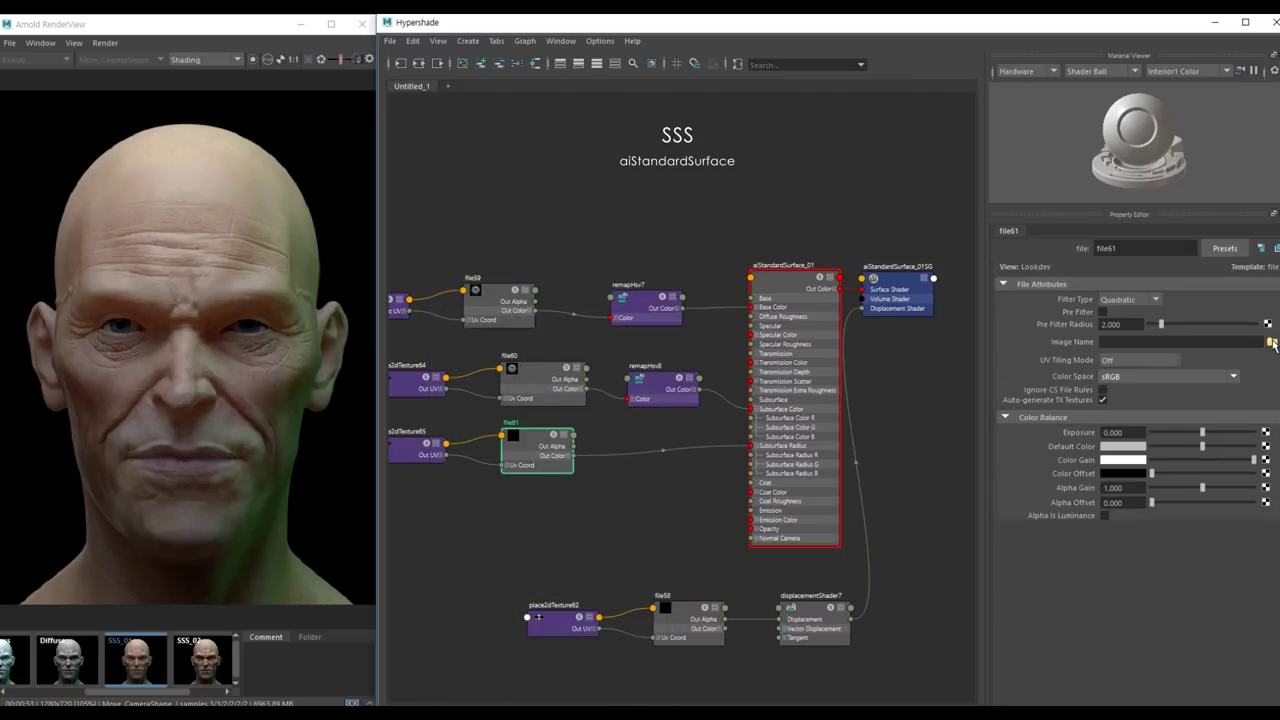
pyautogui.click(1271, 342)
pyautogui.click(590, 261)
pyautogui.press('BackSpace')
pyautogui.press('BackSpace')
pyautogui.press('BackSpace')
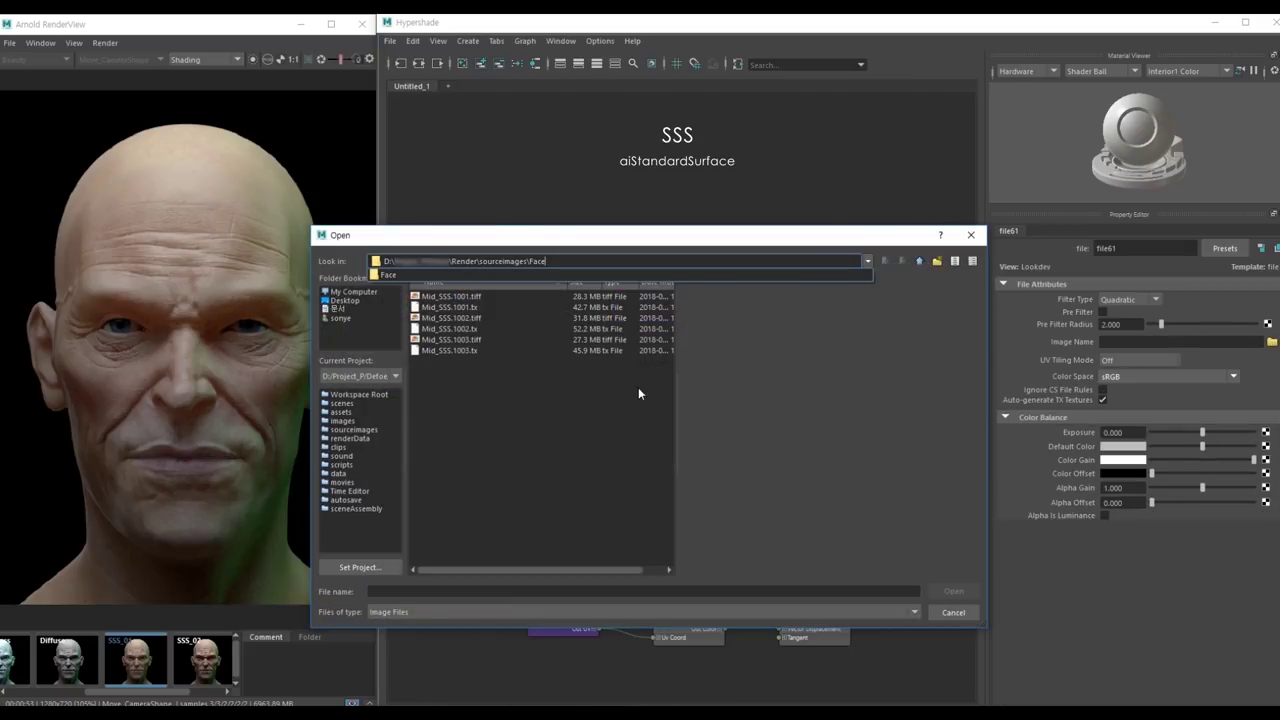
pyautogui.press('Return')
pyautogui.doubleClick(432, 298)
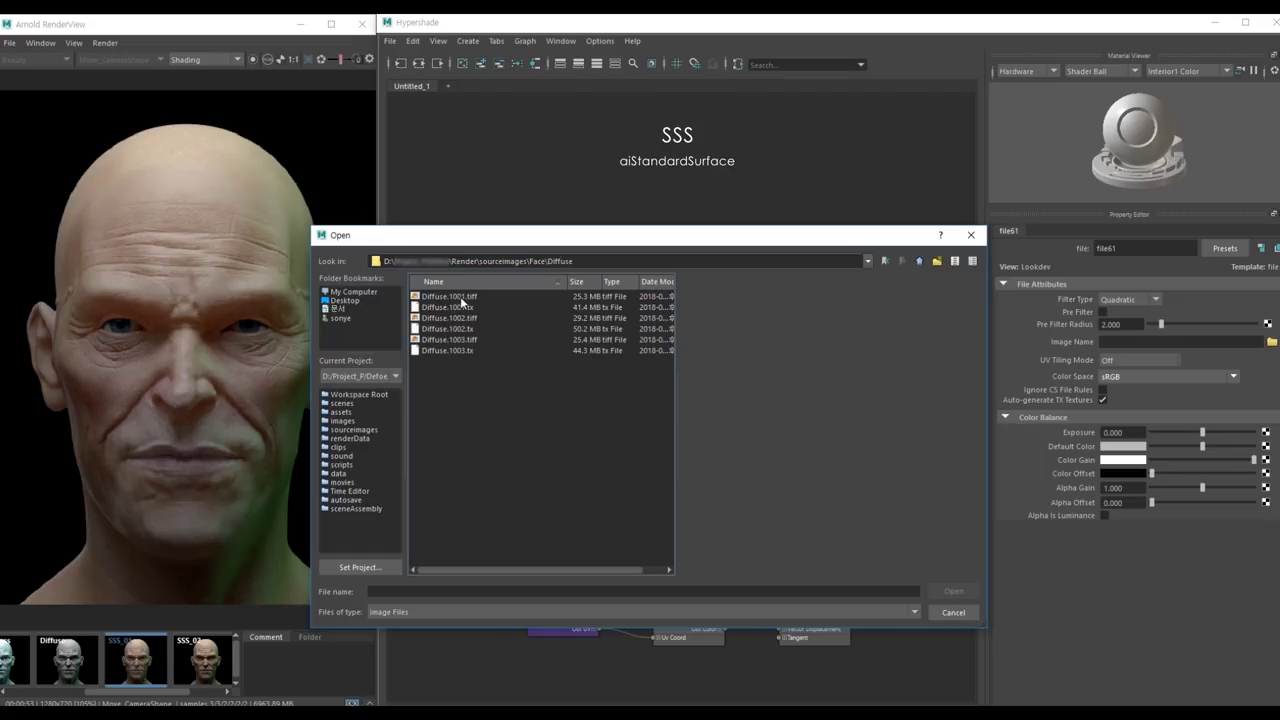
pyautogui.click(463, 300)
pyautogui.click(953, 591)
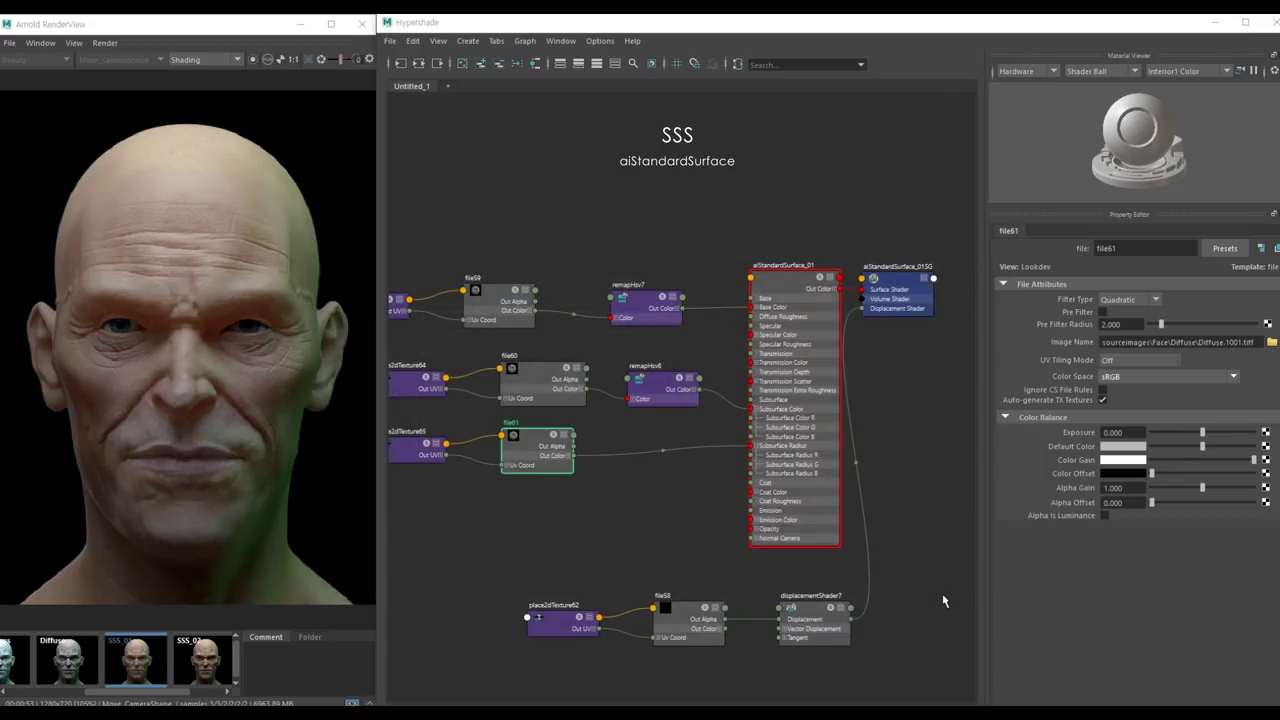
# Search for an aiMultiply node in the graph with 'aimu'
pyautogui.click(682, 519)
pyautogui.moveTo(679, 523); pyautogui.dragTo(794, 538)
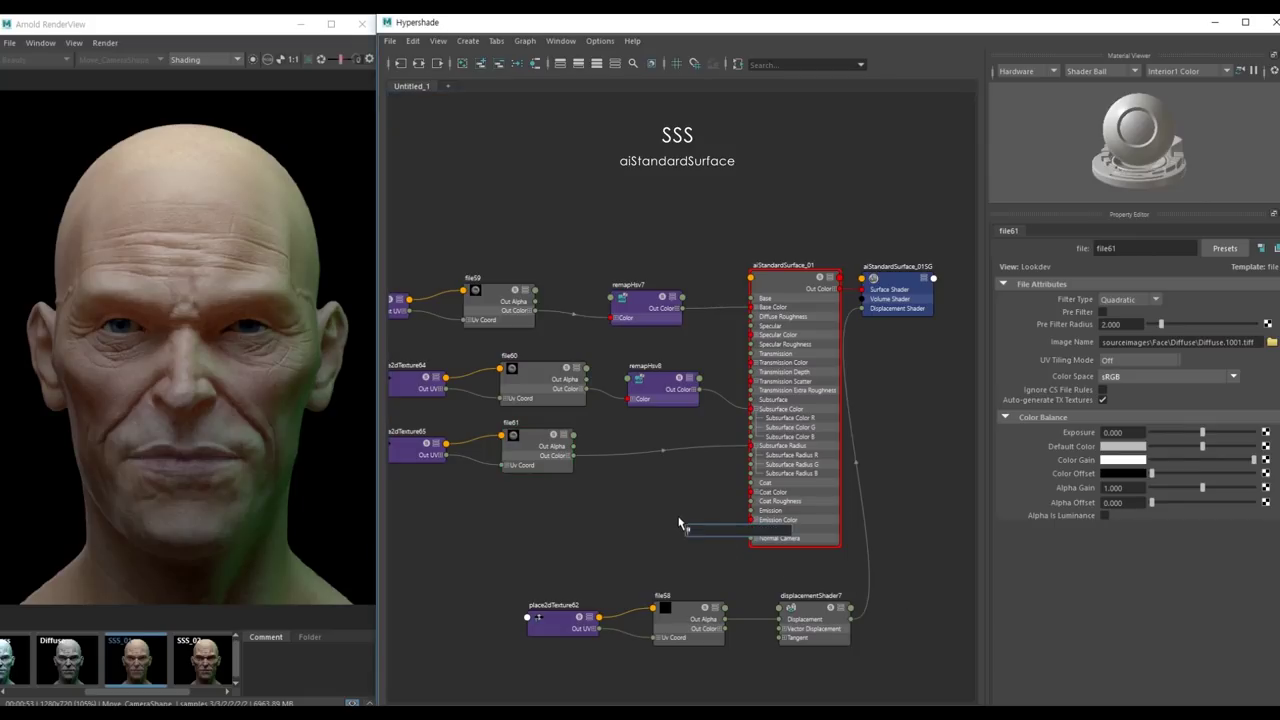
pyautogui.write('aimu')
# Create aiMultiply3 beside file61 and connect its output to Subsurface Radius
pyautogui.click(701, 546)
pyautogui.moveTo(702, 528)
pyautogui.mouseDown()
pyautogui.moveTo(661, 497)
pyautogui.moveTo(643, 444)
pyautogui.moveTo(620, 459)
pyautogui.mouseUp()
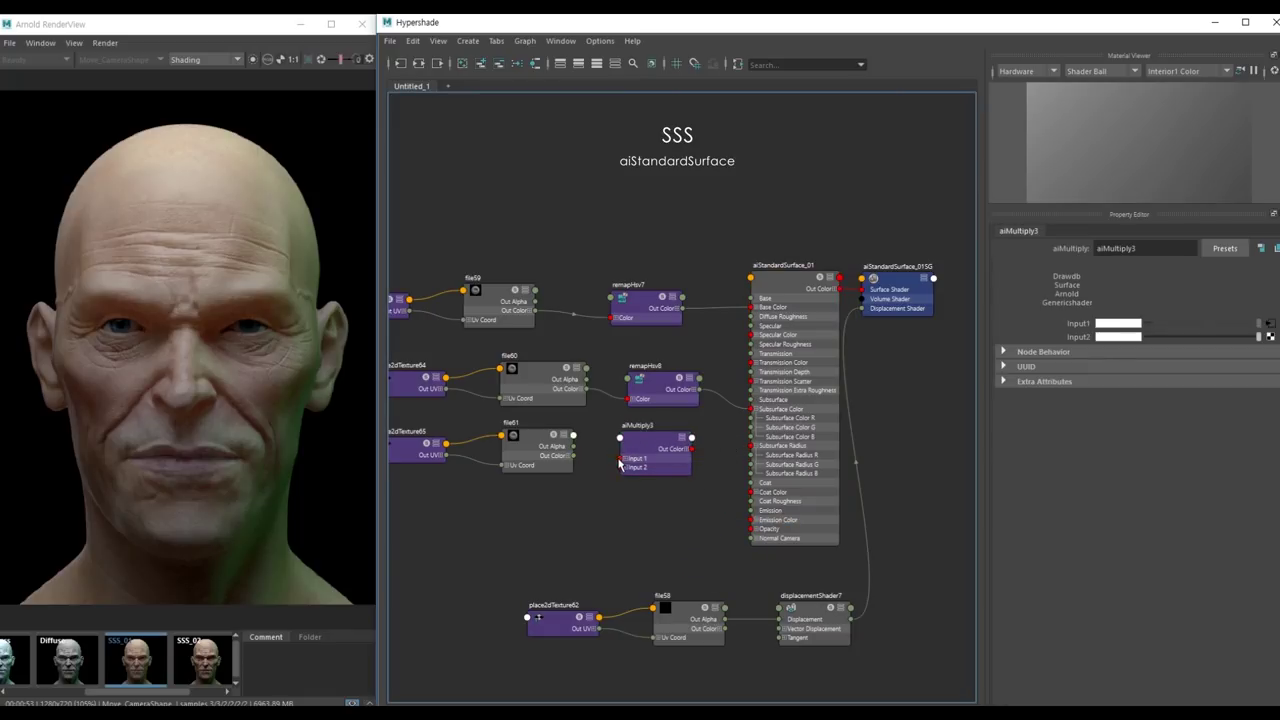
pyautogui.moveTo(691, 448); pyautogui.dragTo(752, 450)
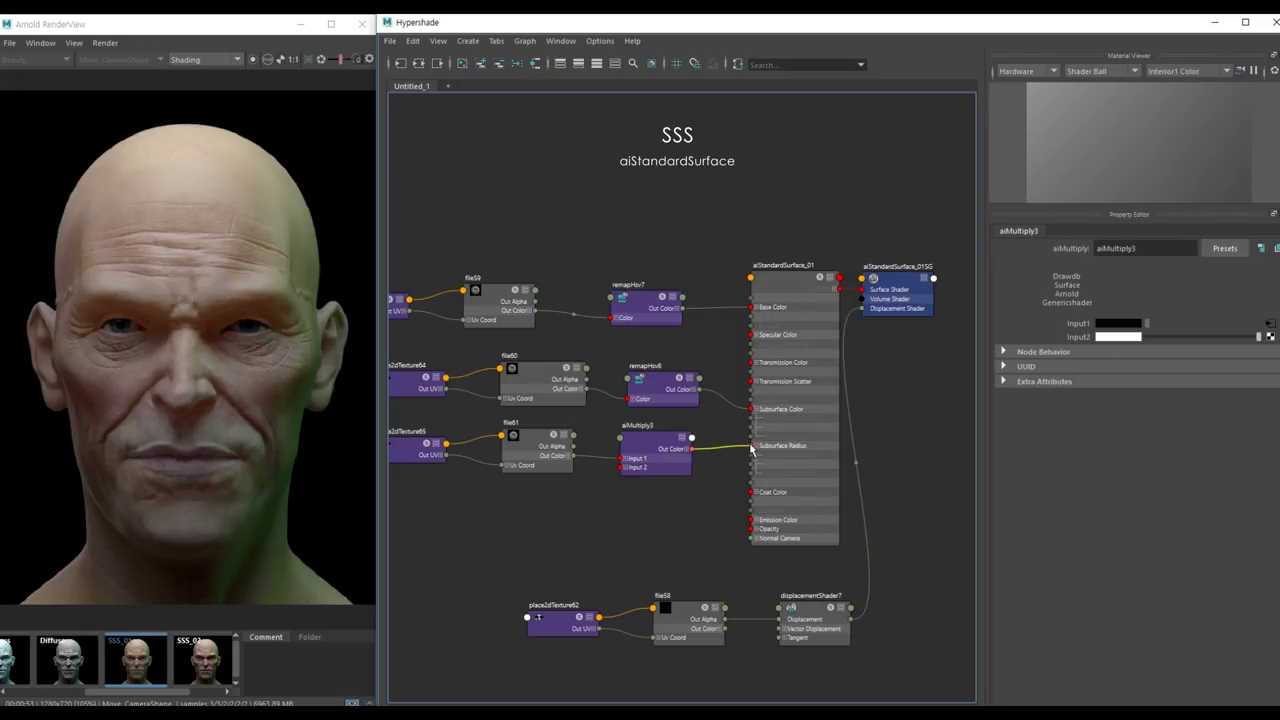
pyautogui.click(660, 448)
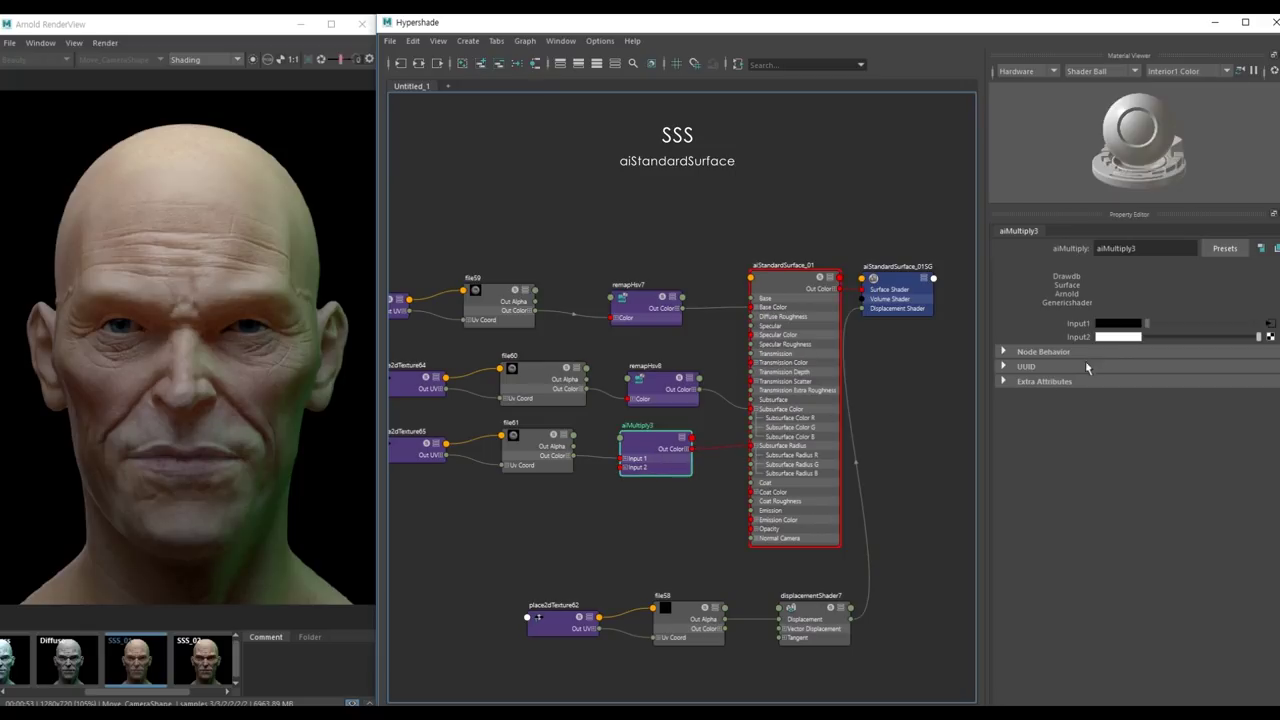
# Set aiMultiply3's Input2 to a slightly darkened red
pyautogui.click(1117, 338)
pyautogui.moveTo(557, 460); pyautogui.dragTo(555, 468)
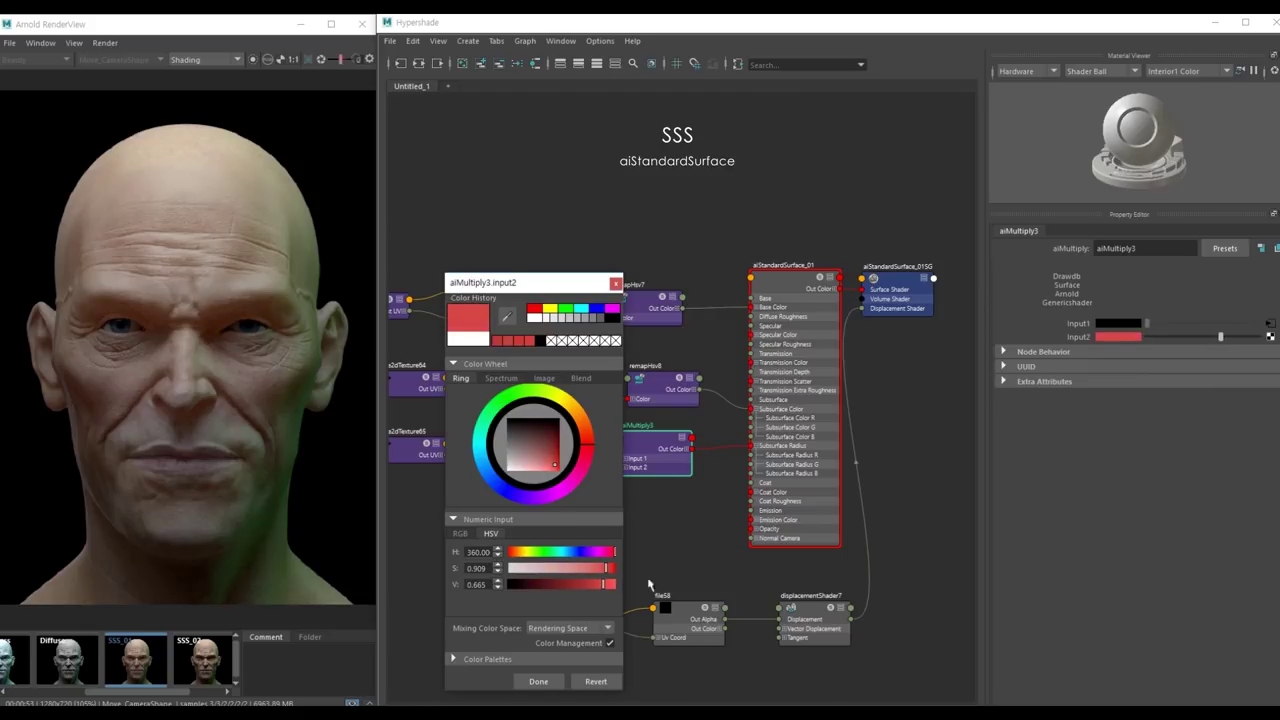
pyautogui.click(550, 683)
pyautogui.moveTo(1220, 337); pyautogui.dragTo(1204, 342)
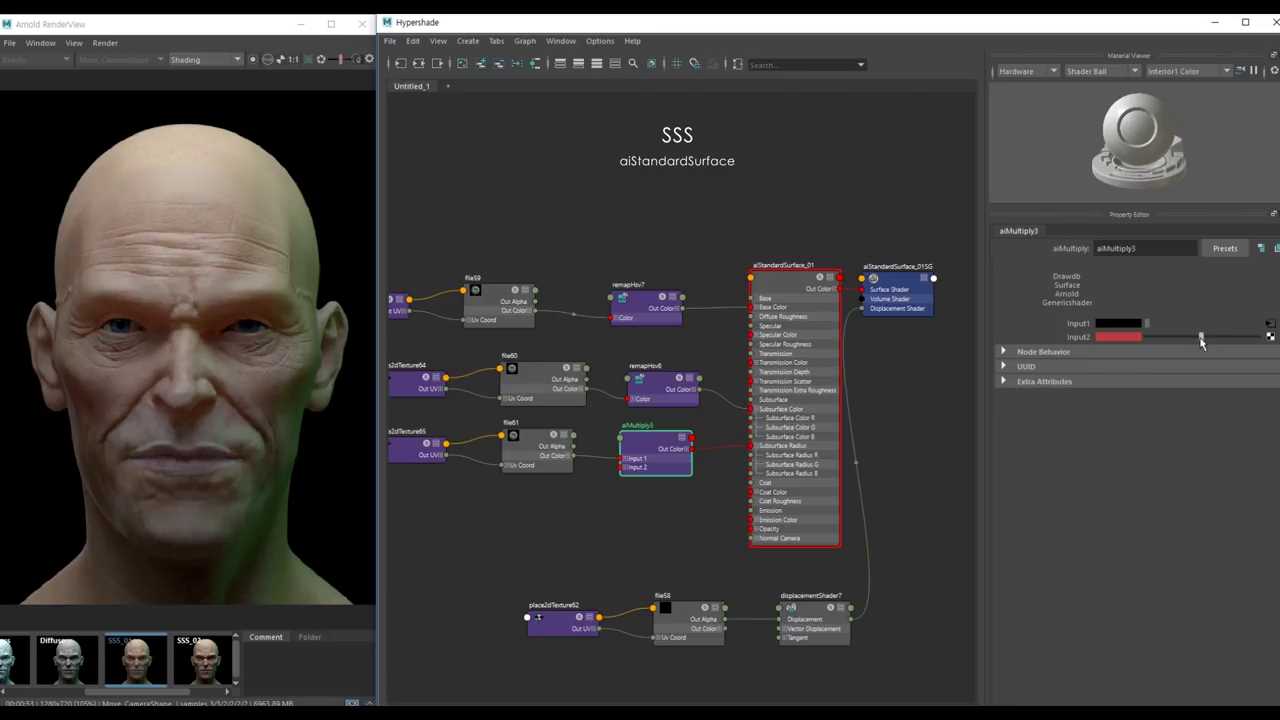
pyautogui.click(112, 673)
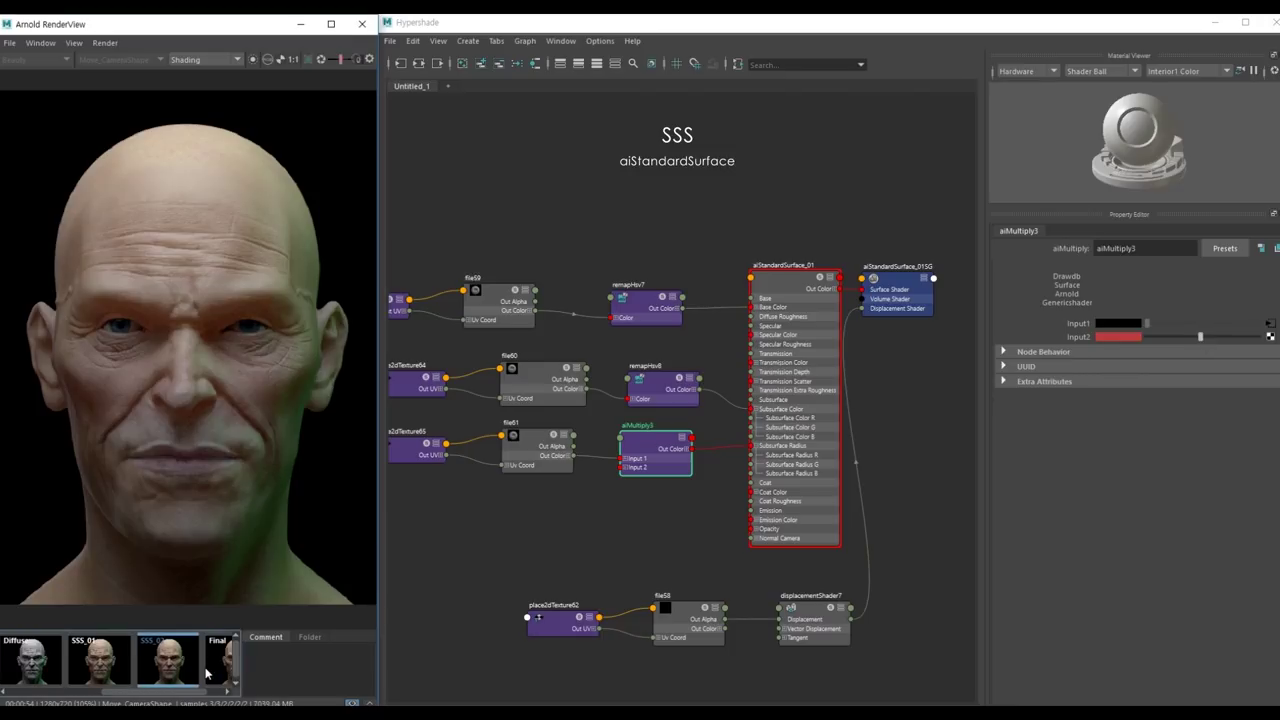
pyautogui.click(112, 673)
pyautogui.click(112, 673)
pyautogui.click(104, 668)
pyautogui.click(169, 675)
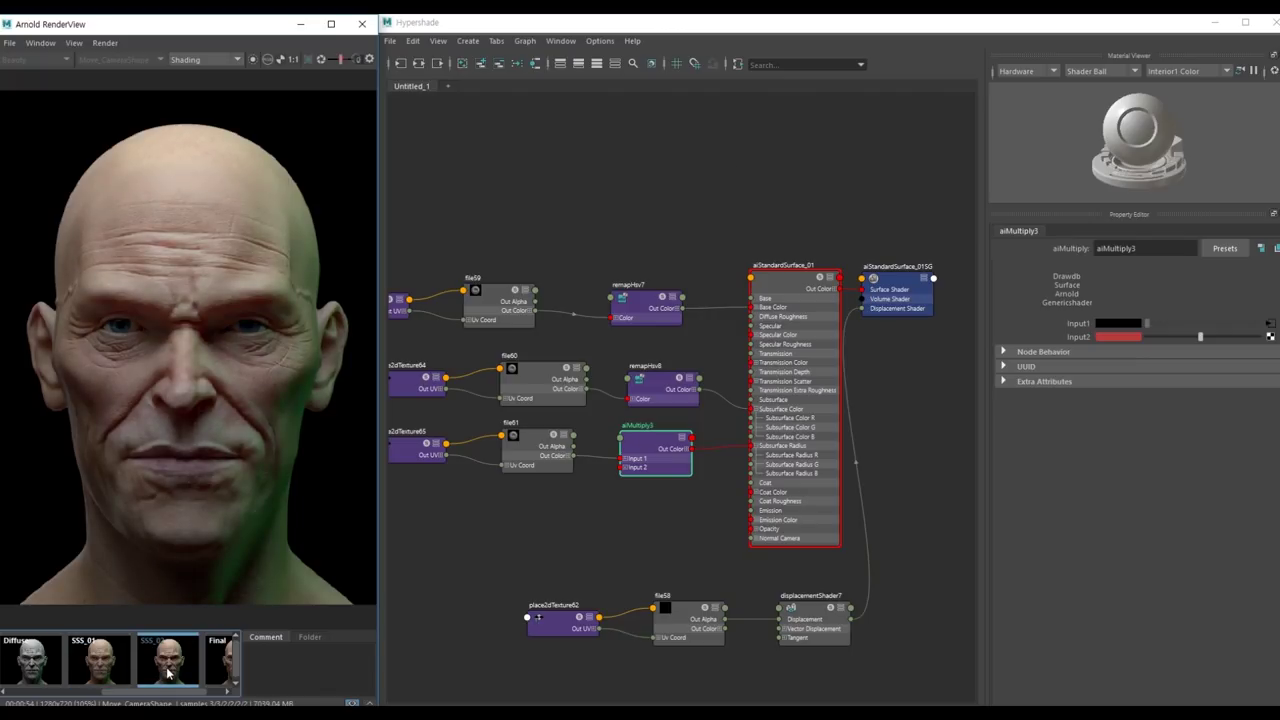
pyautogui.keyDown('alt'); pyautogui.moveTo(620, 508); pyautogui.dragTo(678, 494, button='middle'); pyautogui.keyUp('alt')
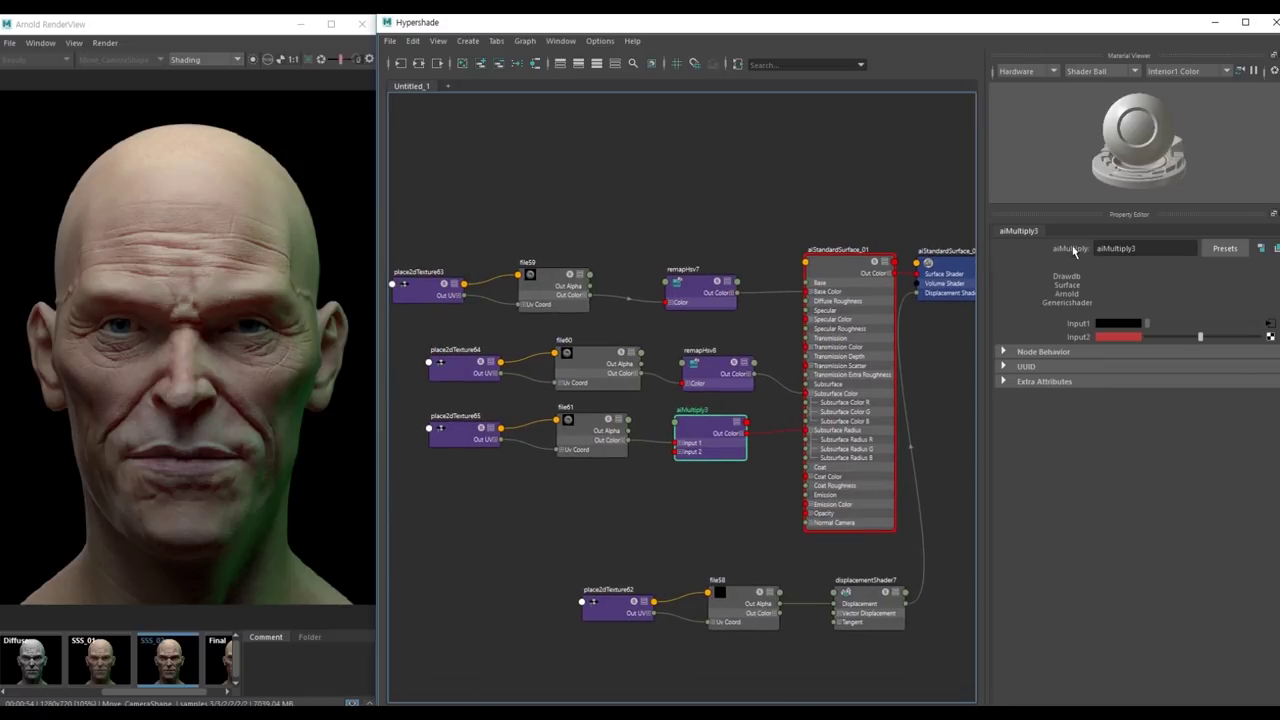
pyautogui.click(843, 278)
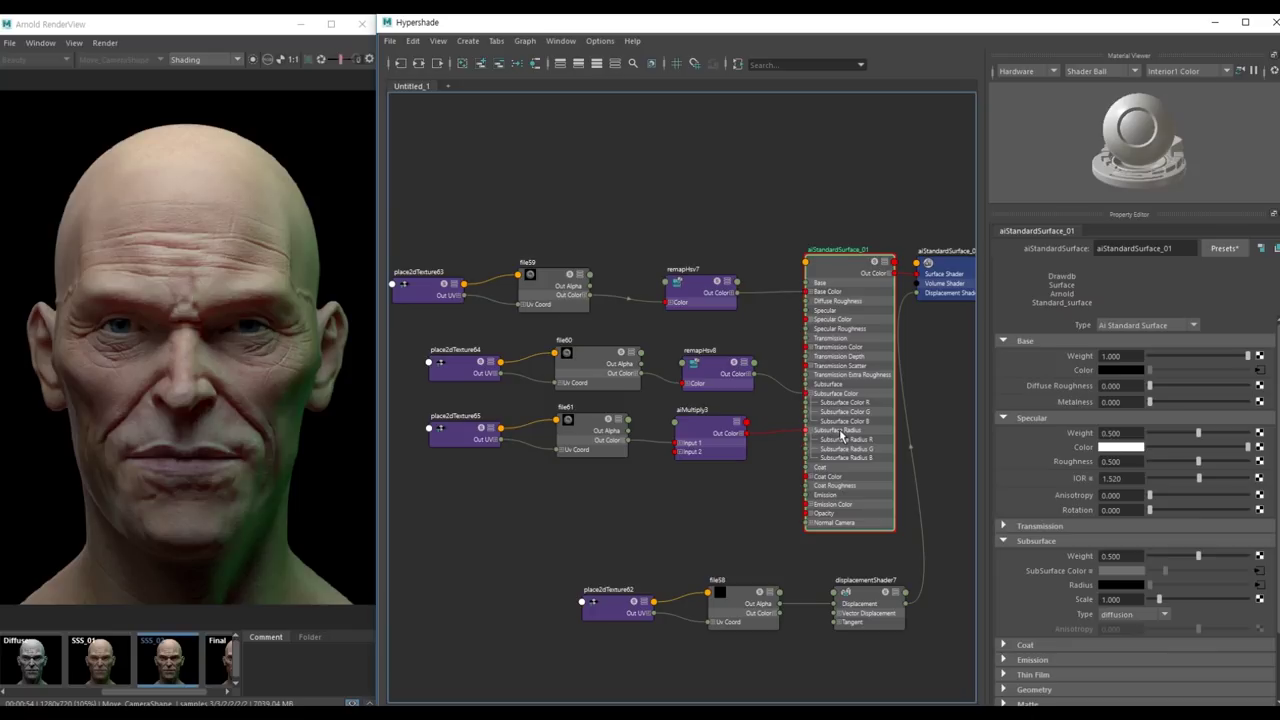
pyautogui.click(965, 266)
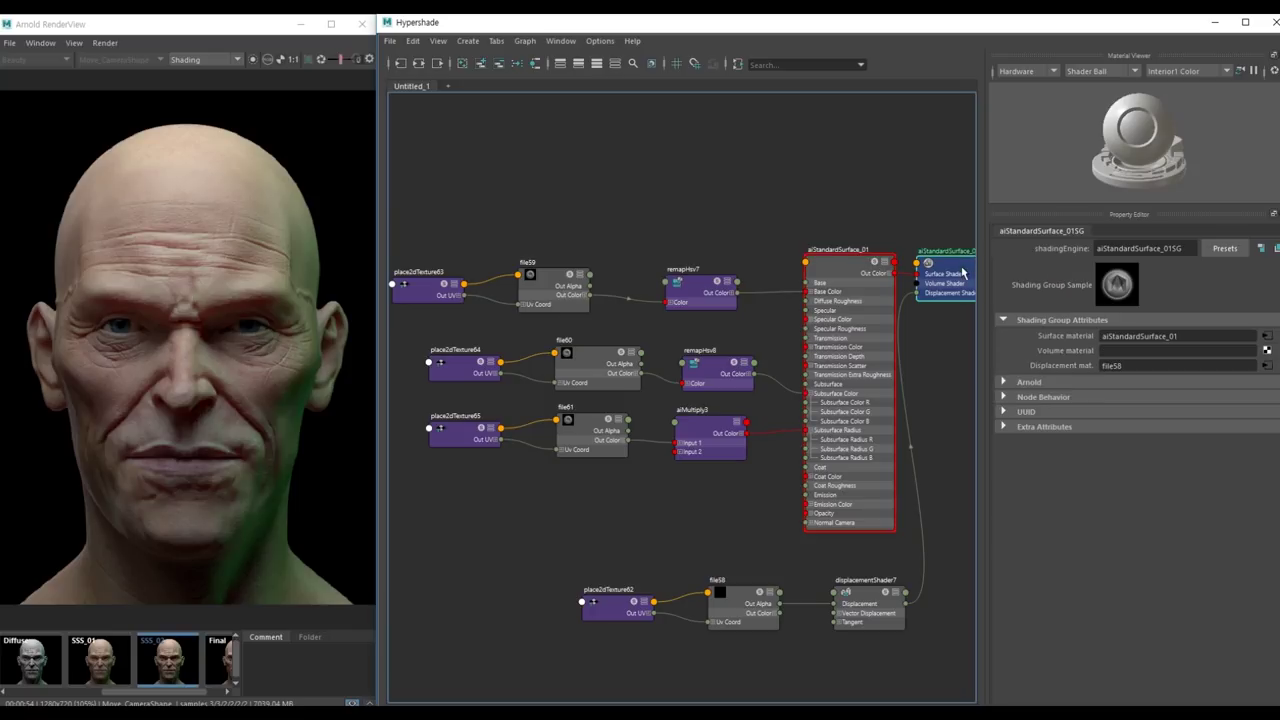